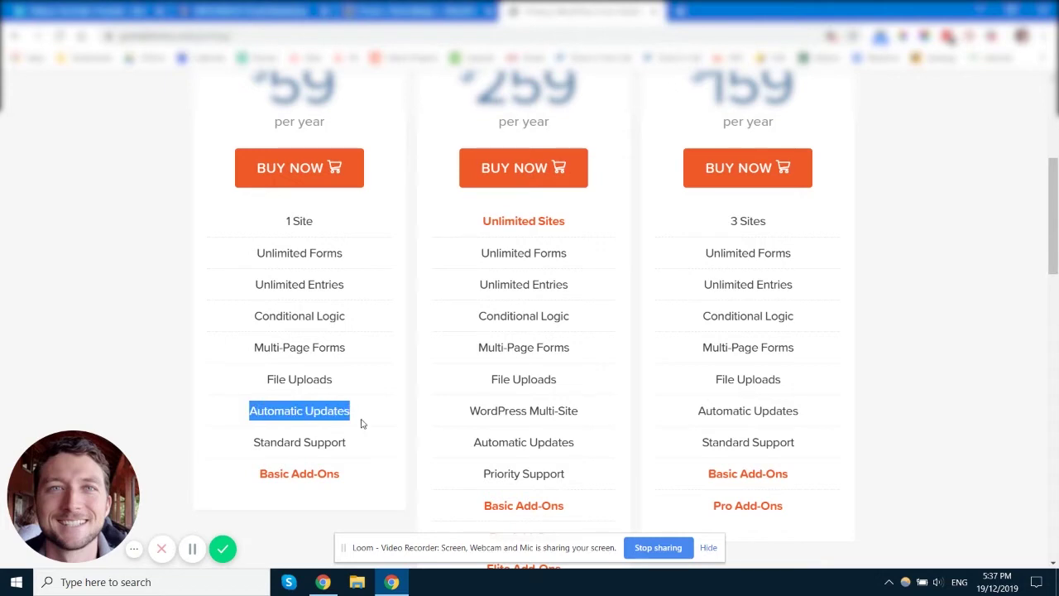
# - Highlight the Automatic Updates feature of the basic plan
pyautogui.moveTo(335, 126); pyautogui.dragTo(263, 75)
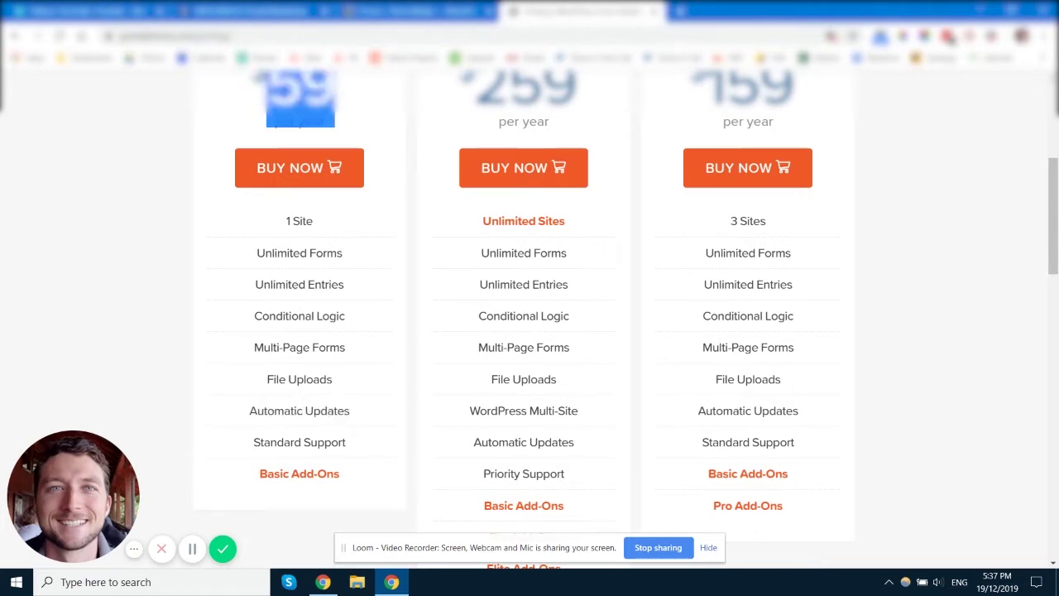
pyautogui.moveTo(250, 411); pyautogui.dragTo(342, 410)
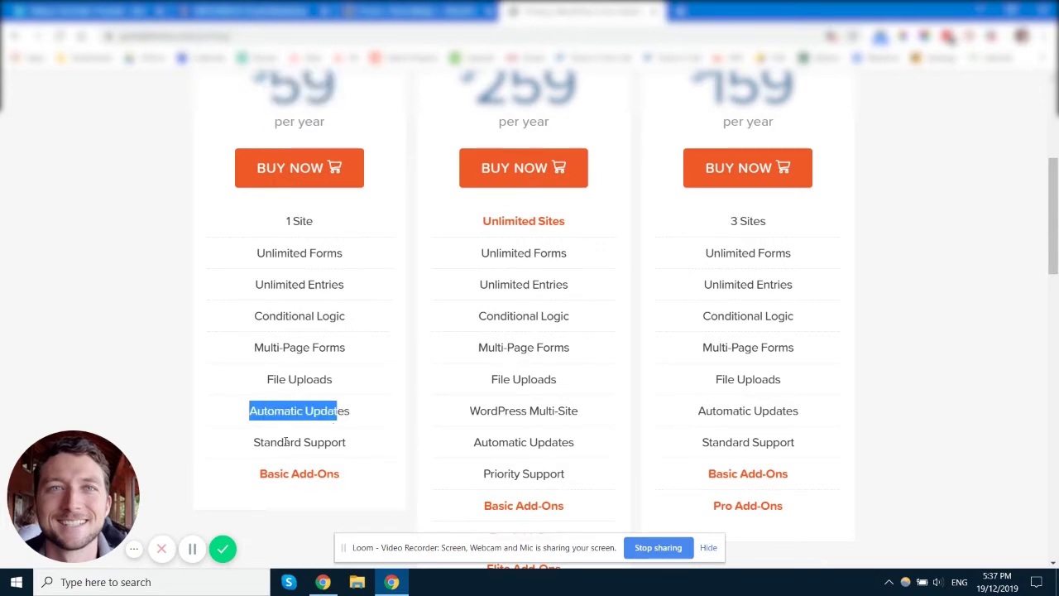
pyautogui.moveTo(271, 442); pyautogui.dragTo(328, 443)
pyautogui.click(335, 446)
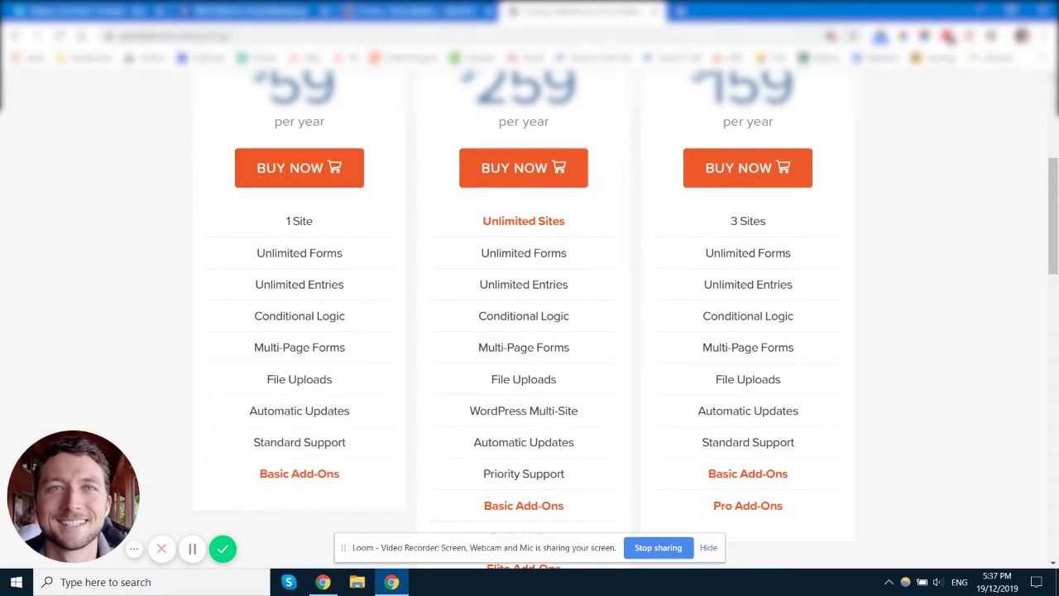
# - Dismiss the Duplicate Post and Styles & Layouts notices and edit the Contact form
pyautogui.click(422, 11)
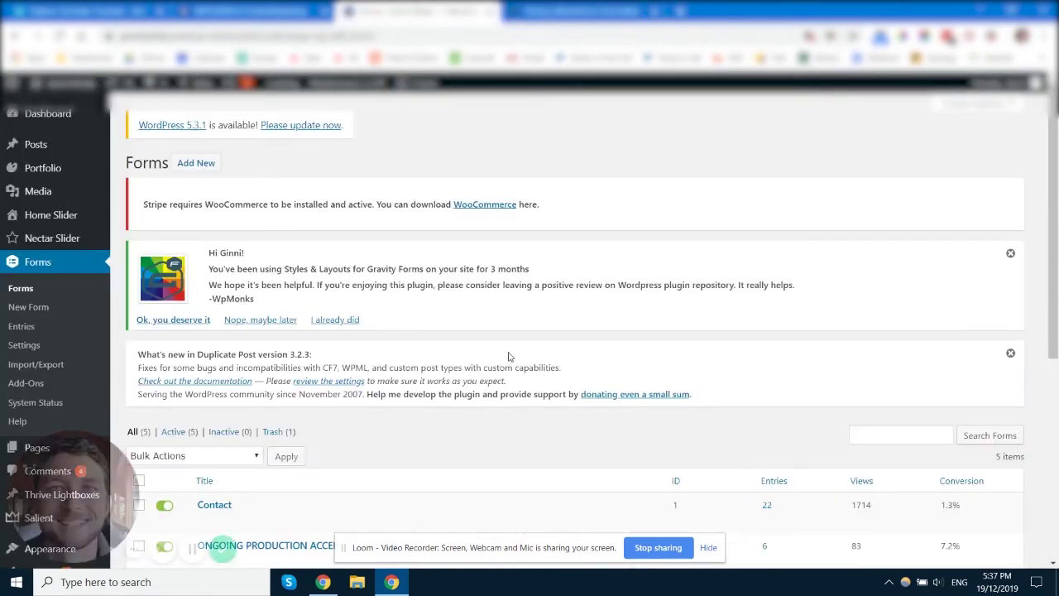
pyautogui.click(1011, 354)
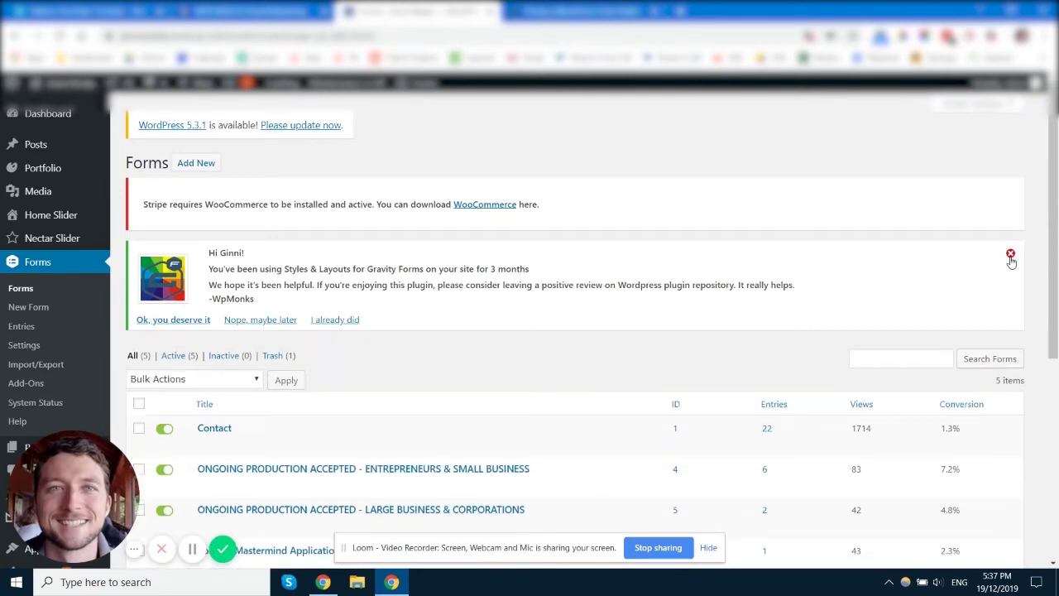
pyautogui.click(1010, 253)
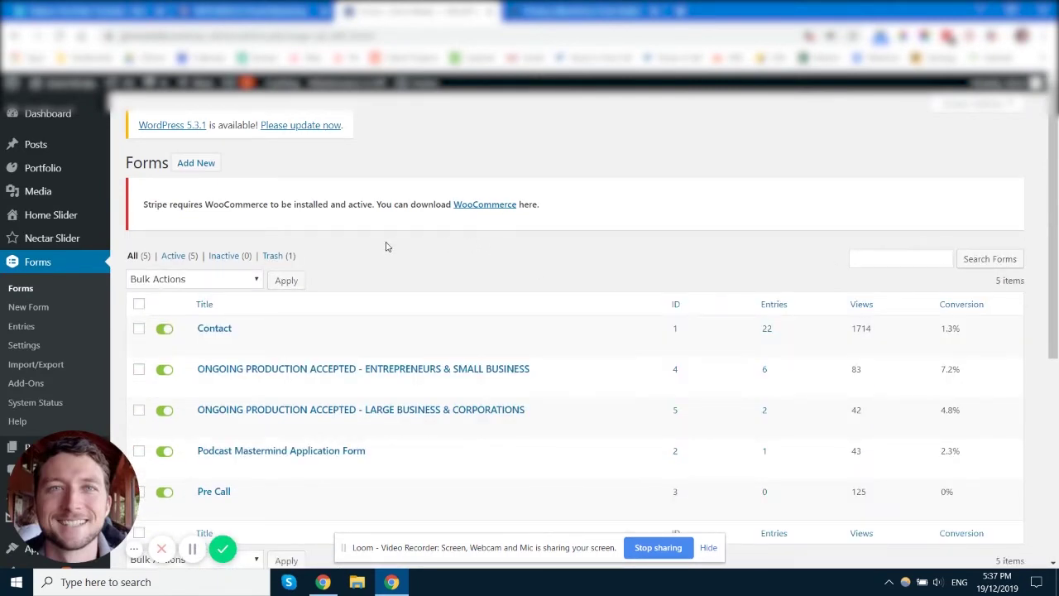
pyautogui.scroll(-1, 346, 268)
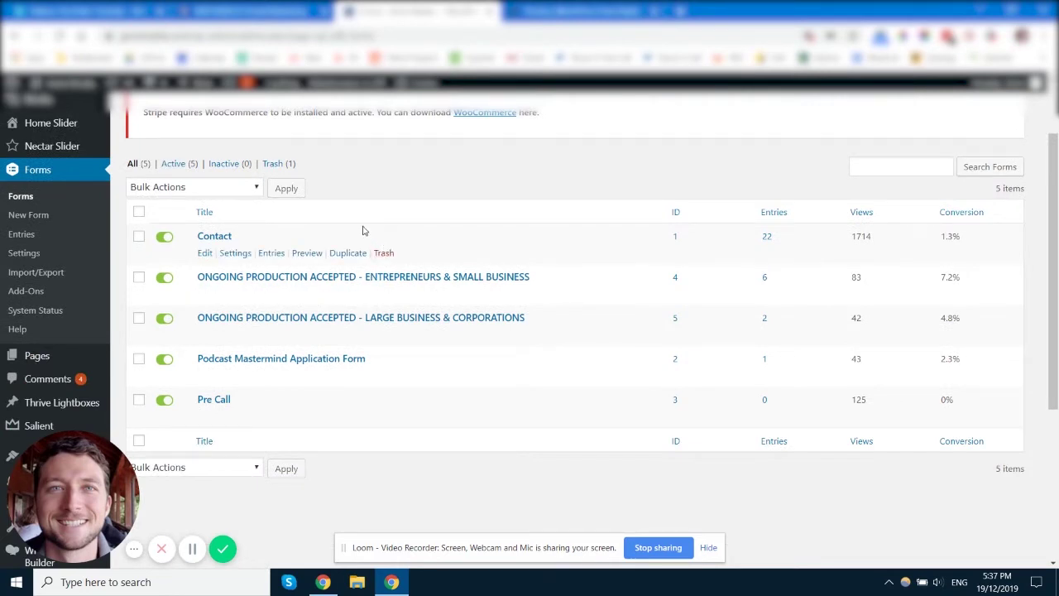
pyautogui.click(203, 253)
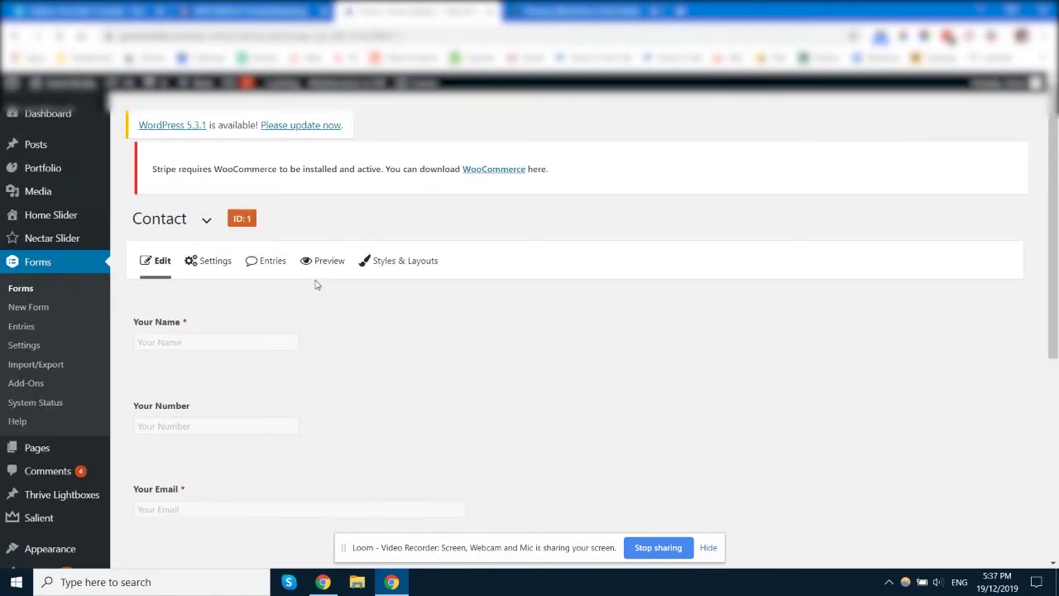
pyautogui.scroll(-2, 303, 300)
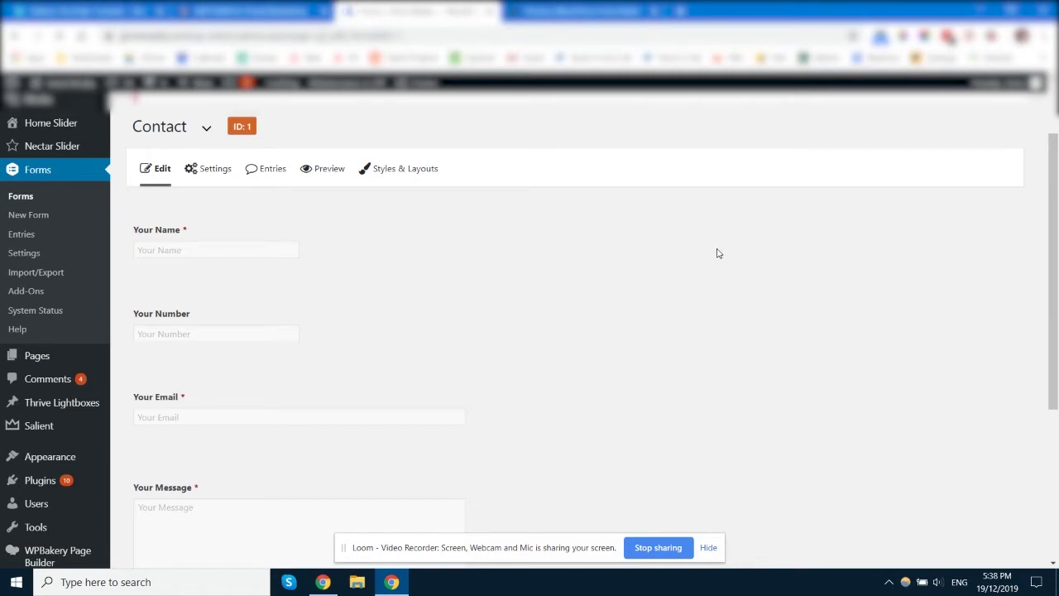
pyautogui.scroll(-3, 350, 298)
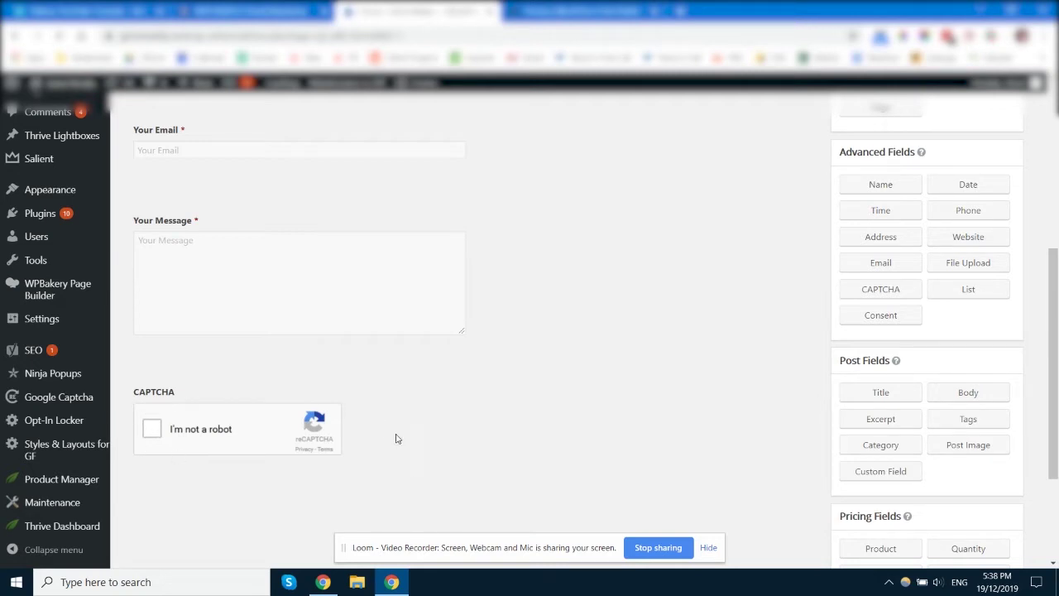
pyautogui.scroll(5, 456, 425)
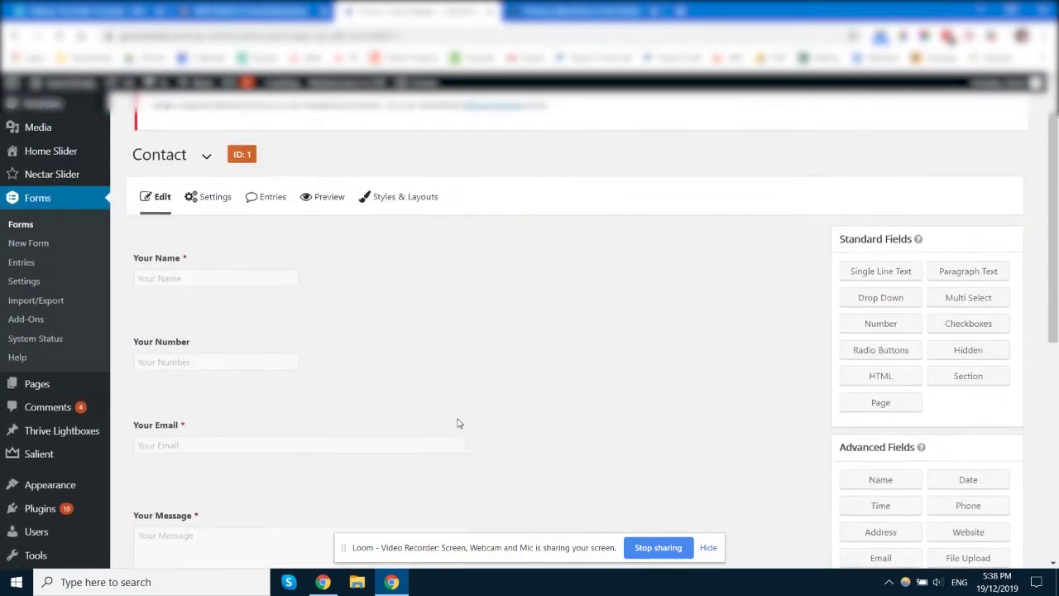
pyautogui.scroll(-3, 484, 364)
pyautogui.scroll(3, 478, 359)
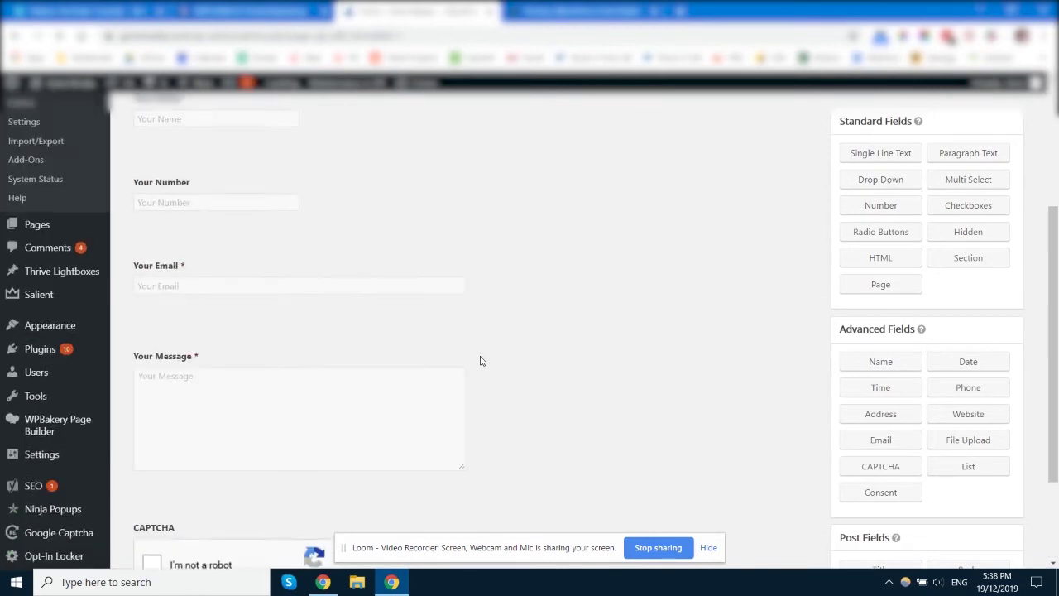
pyautogui.click(89, 452)
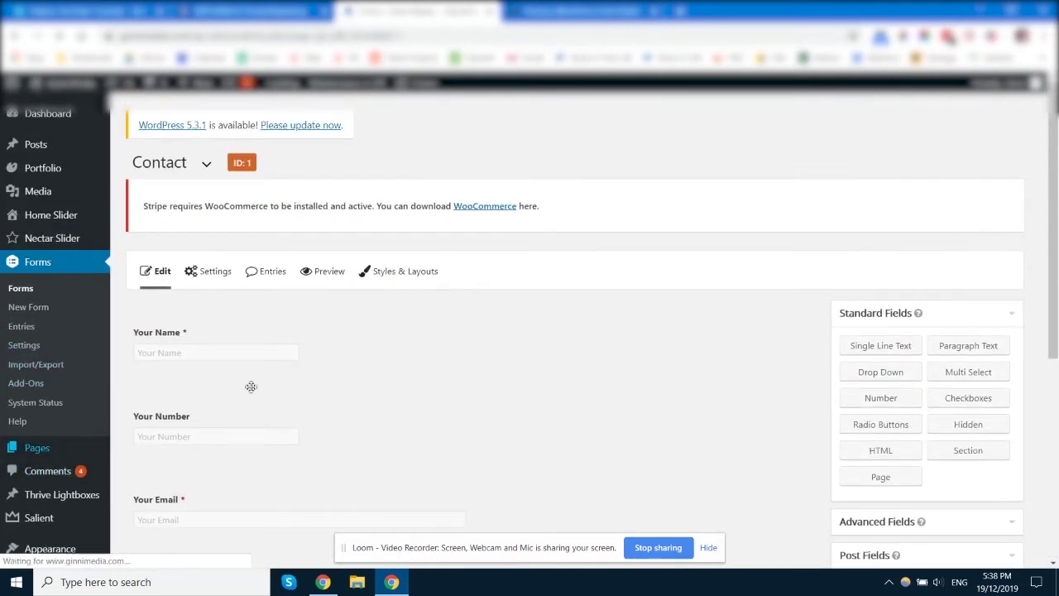
pyautogui.scroll(-2, 352, 332)
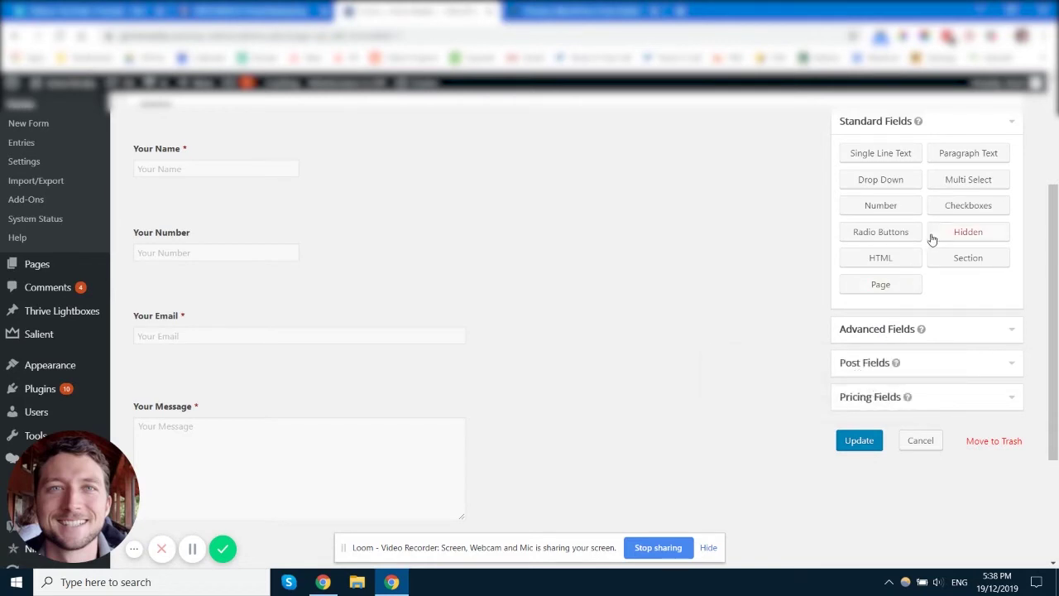
pyautogui.click(919, 330)
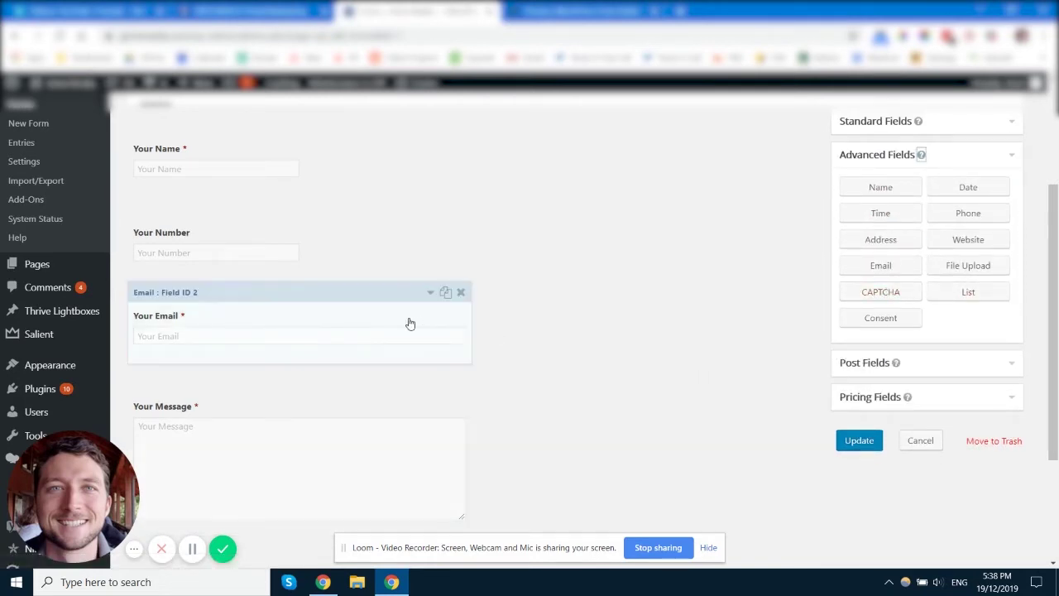
pyautogui.scroll(3, 469, 354)
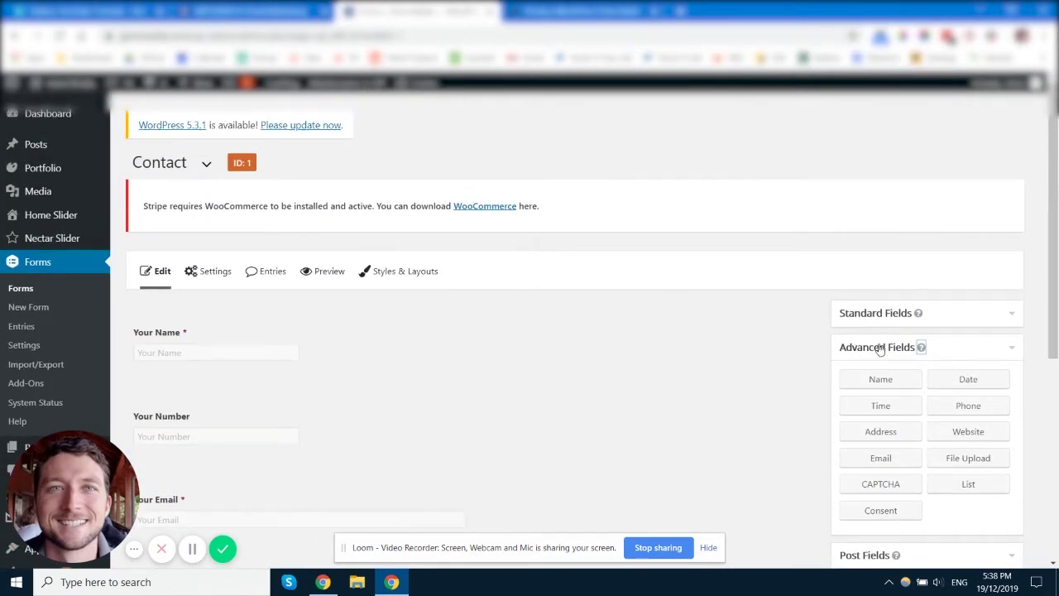
pyautogui.click(882, 349)
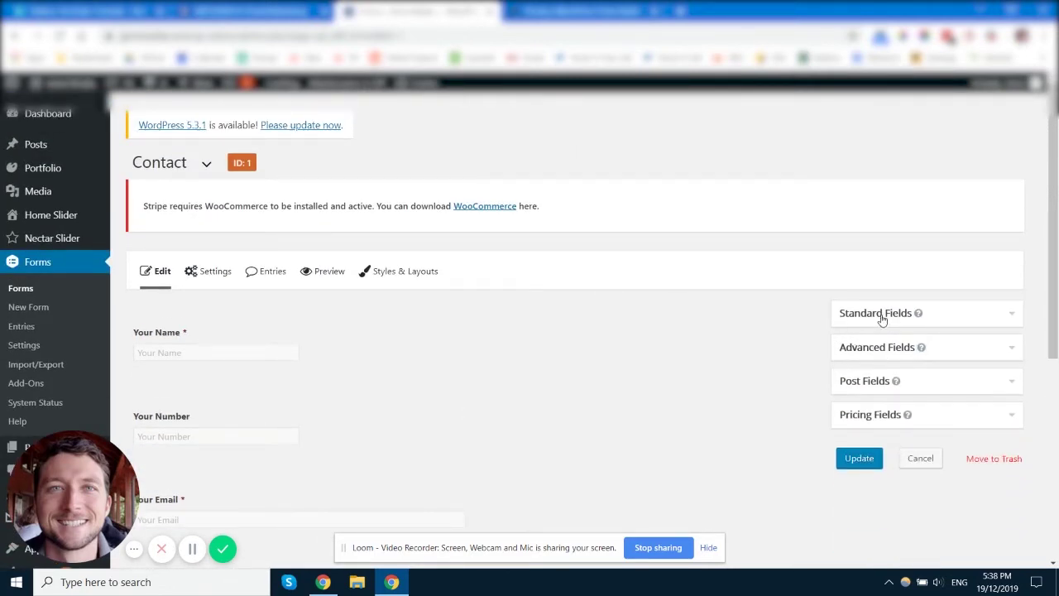
pyautogui.scroll(-1, 239, 364)
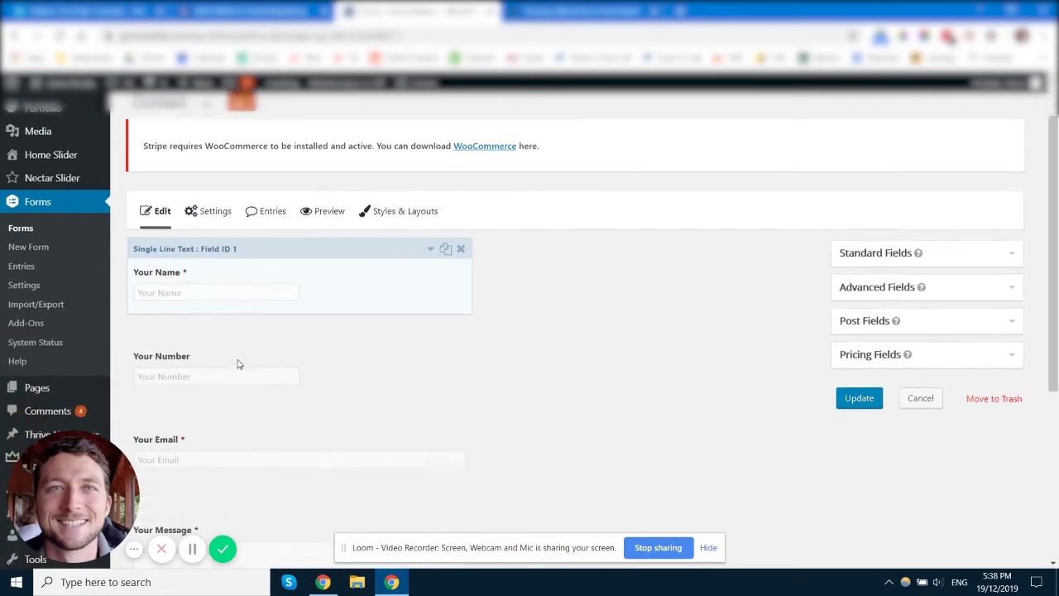
pyautogui.scroll(-5, 238, 364)
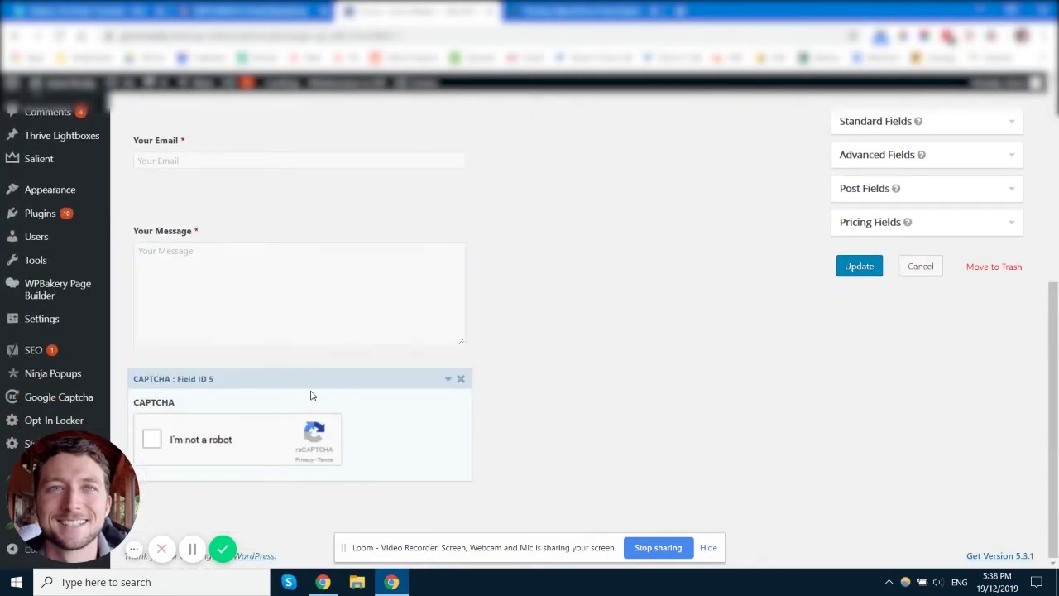
pyautogui.scroll(5, 311, 395)
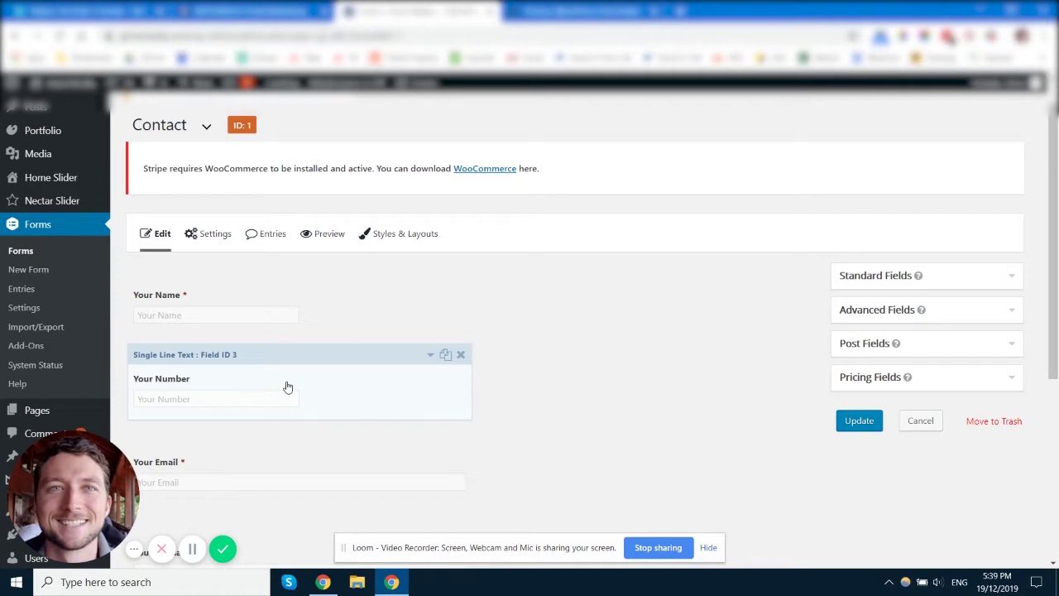
pyautogui.scroll(-2, 711, 256)
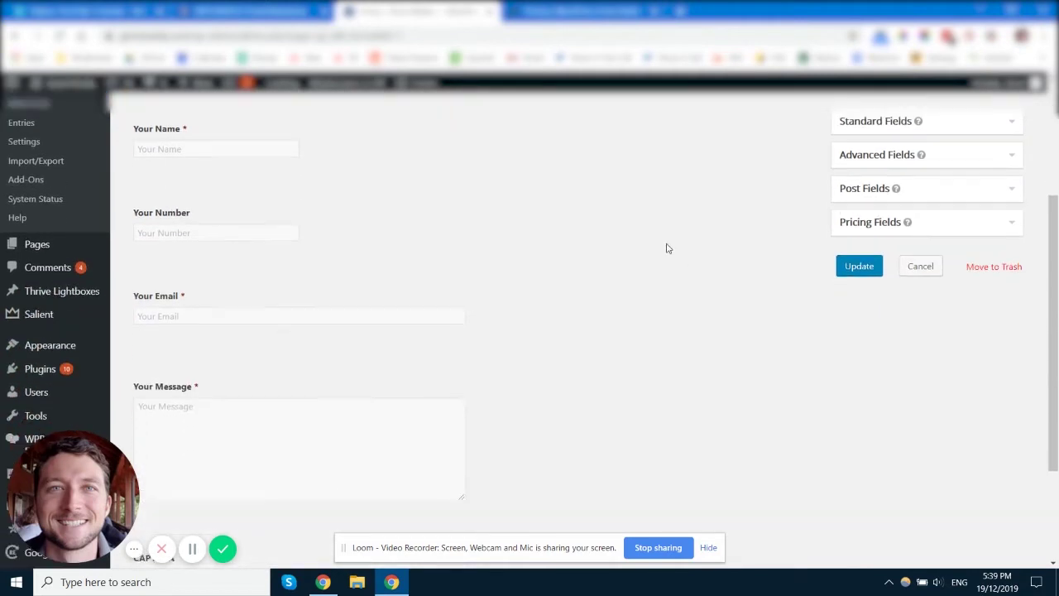
pyautogui.scroll(1, 638, 260)
pyautogui.click(895, 185)
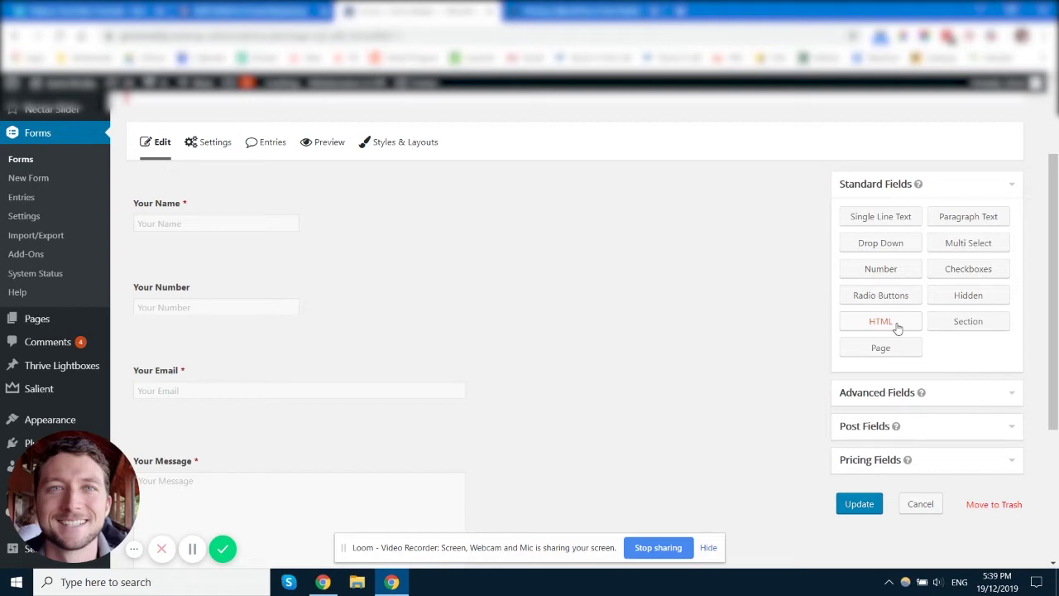
pyautogui.moveTo(897, 328); pyautogui.dragTo(298, 267)
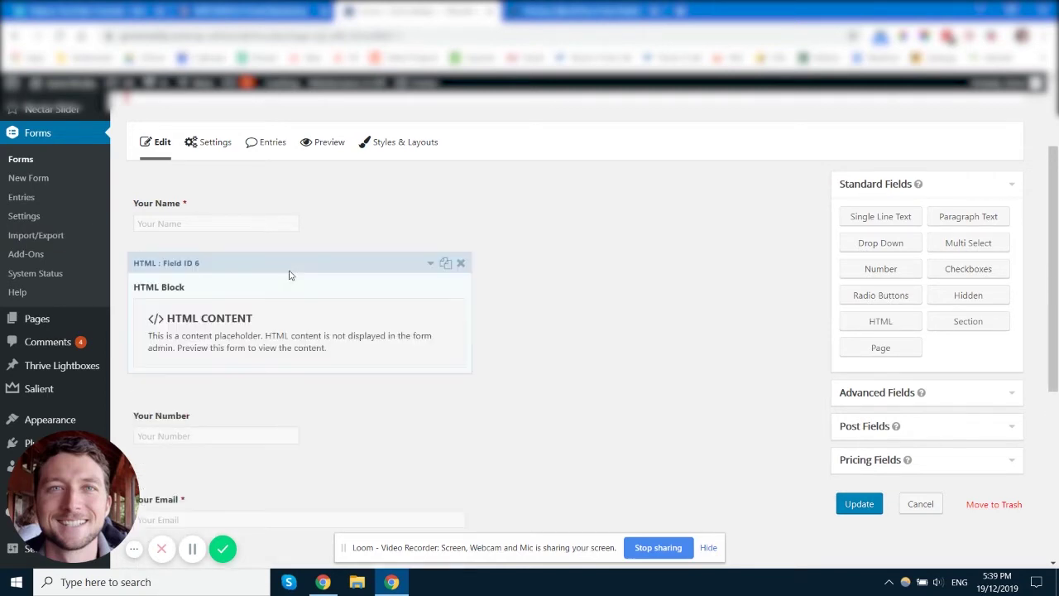
pyautogui.click(235, 331)
pyautogui.scroll(-3, 334, 389)
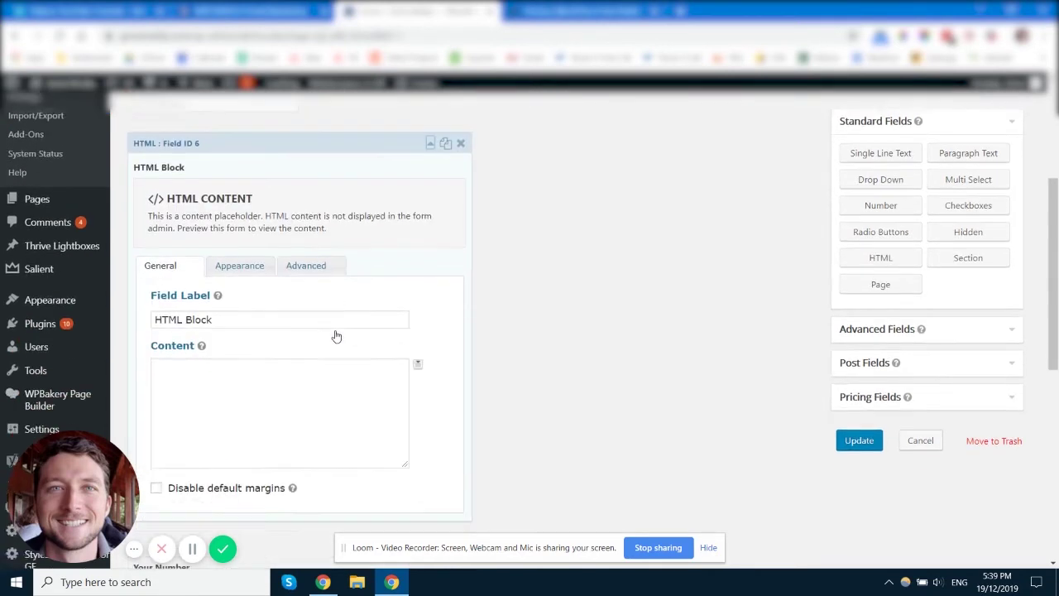
pyautogui.click(248, 343)
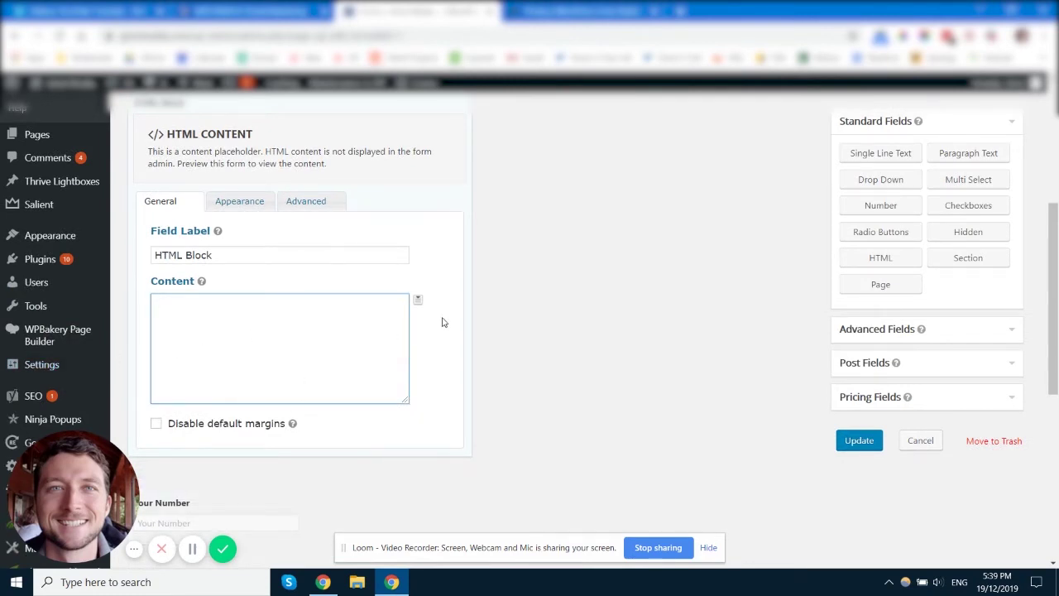
pyautogui.scroll(1, 430, 281)
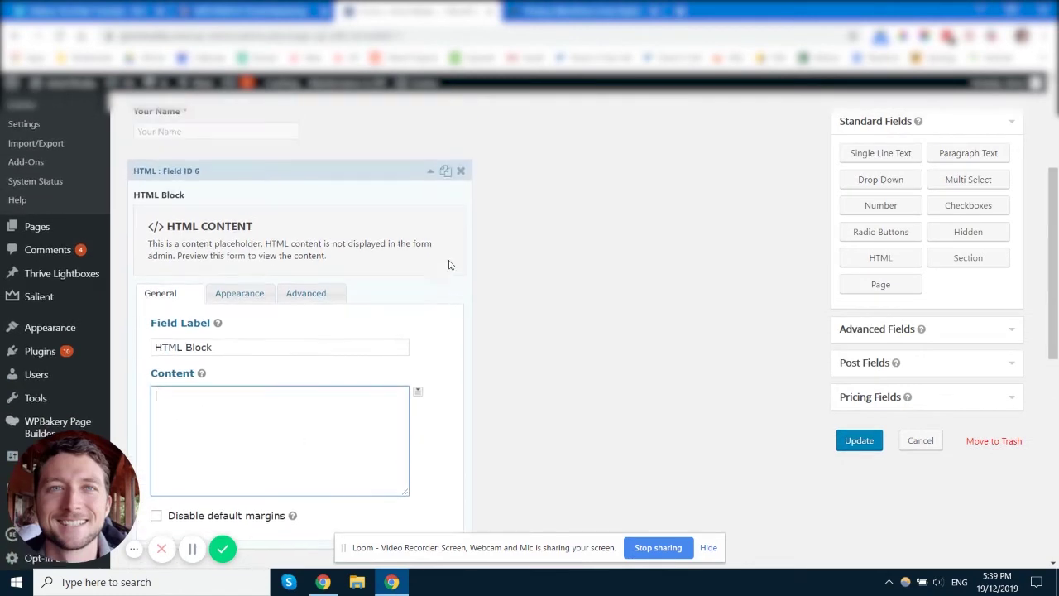
pyautogui.click(461, 172)
pyautogui.click(595, 122)
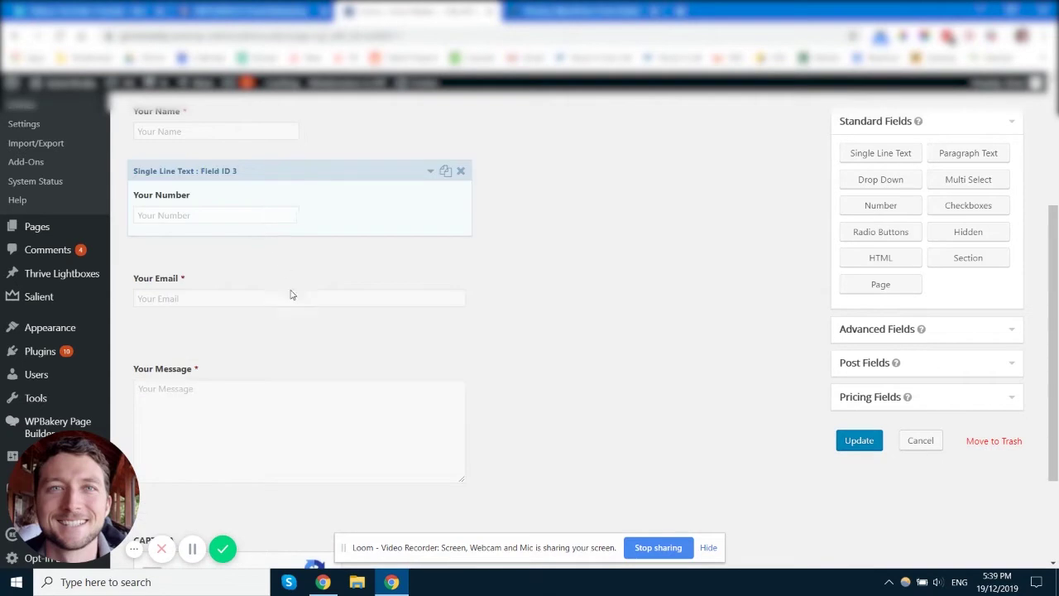
pyautogui.scroll(2, 291, 293)
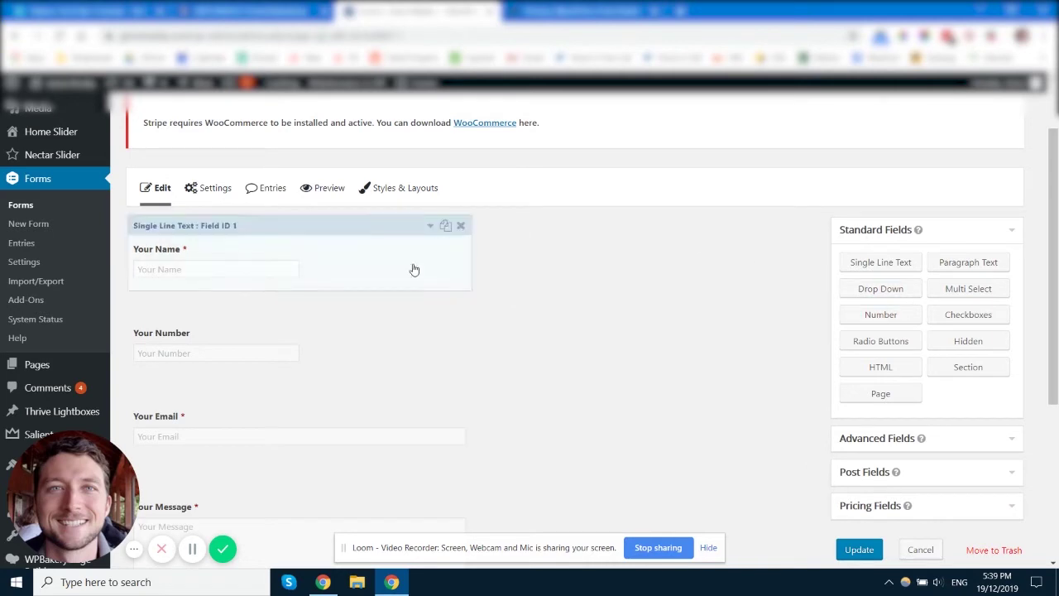
# - Expand Advanced Fields and review Your Name, Your Number, Your Email and Your Message
pyautogui.scroll(-3, 736, 328)
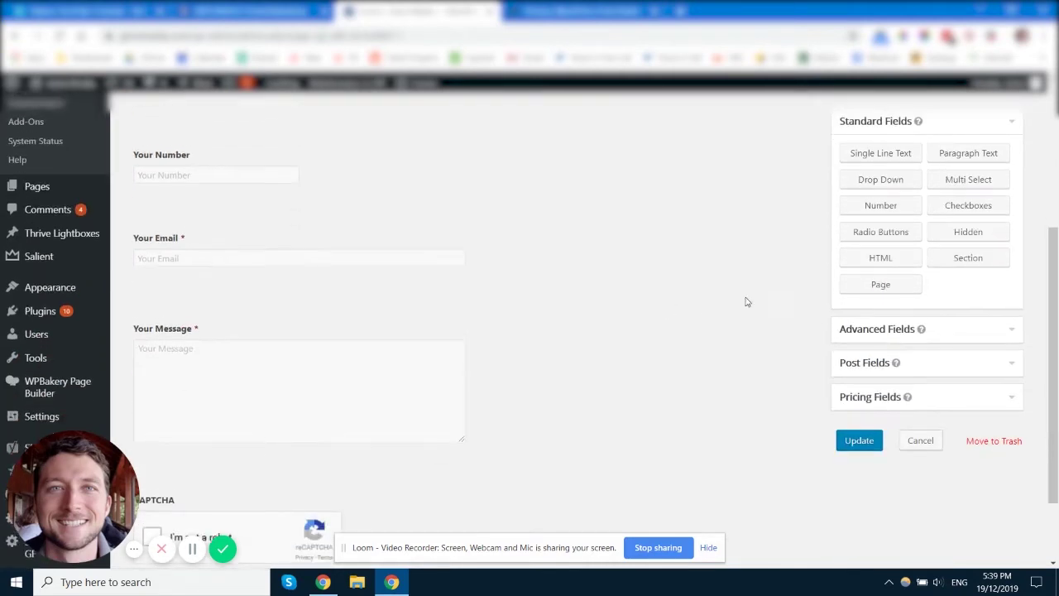
pyautogui.click(899, 326)
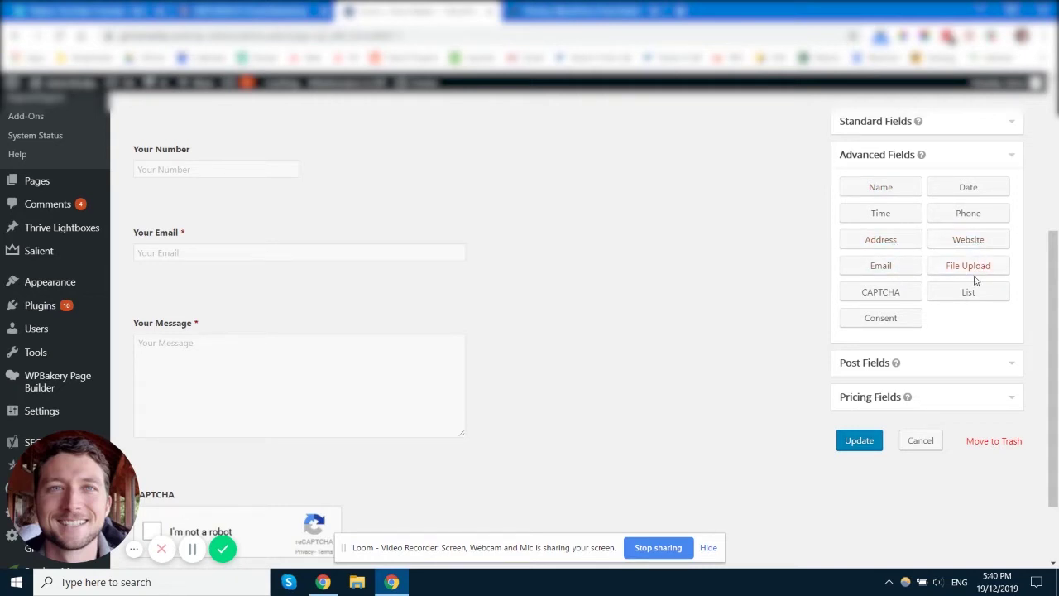
pyautogui.scroll(2, 905, 179)
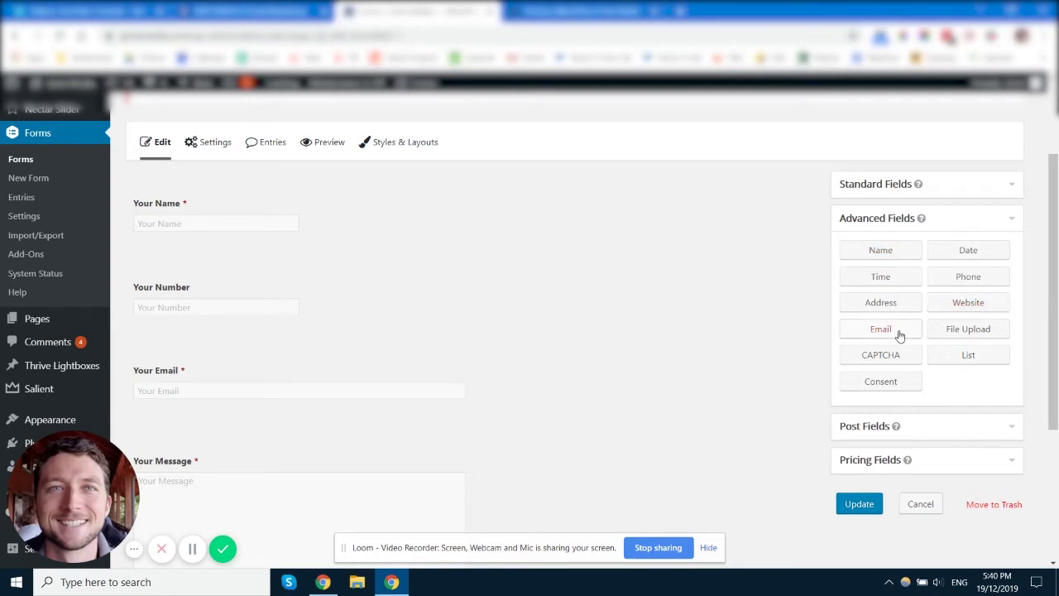
# - Review the Your Email field's General and Appearance options, leaving email confirmation off
pyautogui.click(235, 386)
pyautogui.scroll(-3, 389, 254)
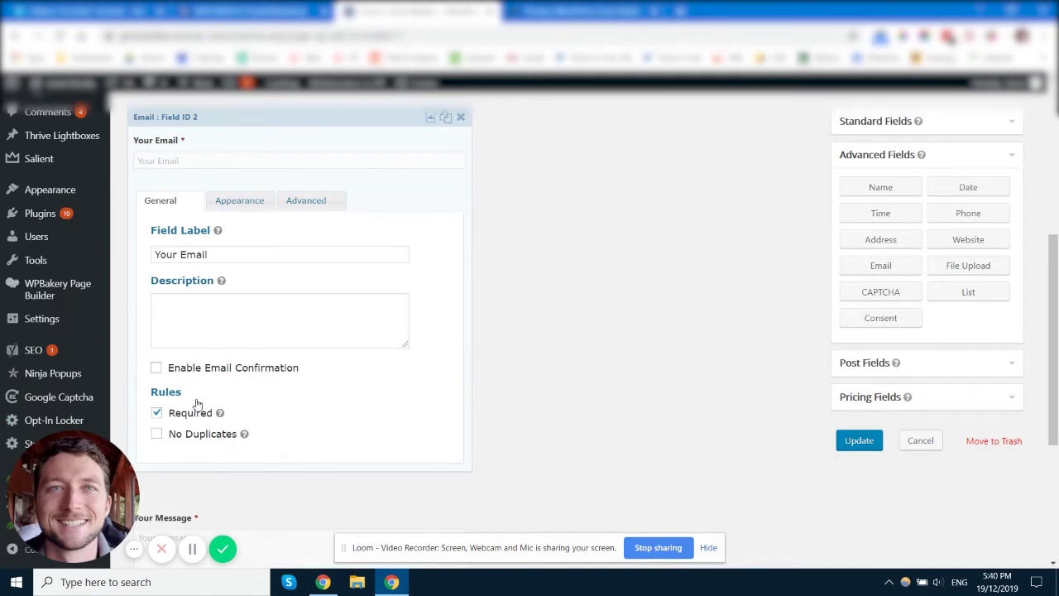
pyautogui.moveTo(218, 412)
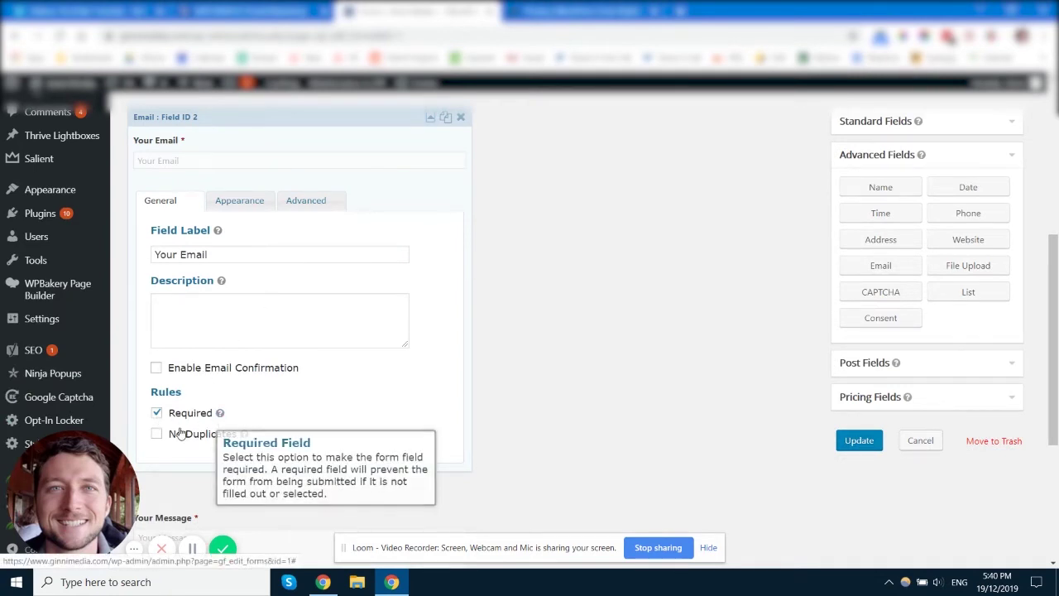
pyautogui.click(197, 368)
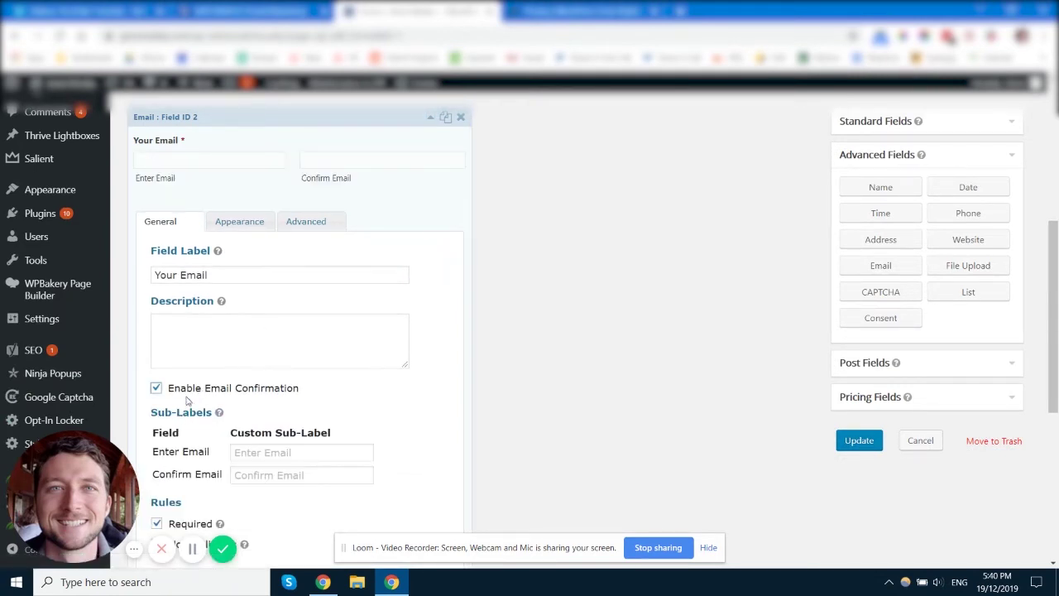
pyautogui.click(191, 387)
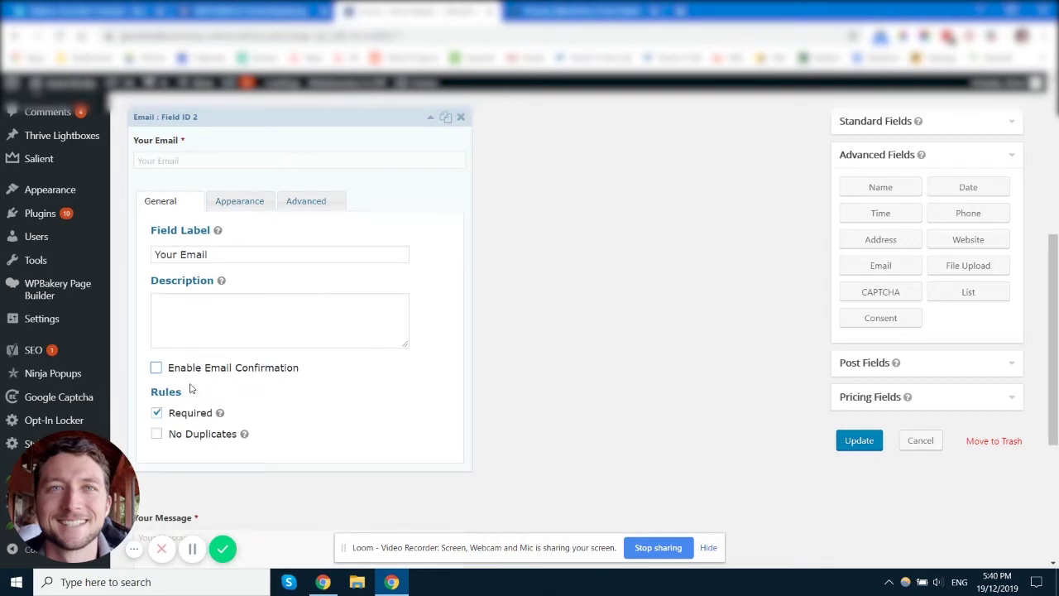
pyautogui.click(240, 201)
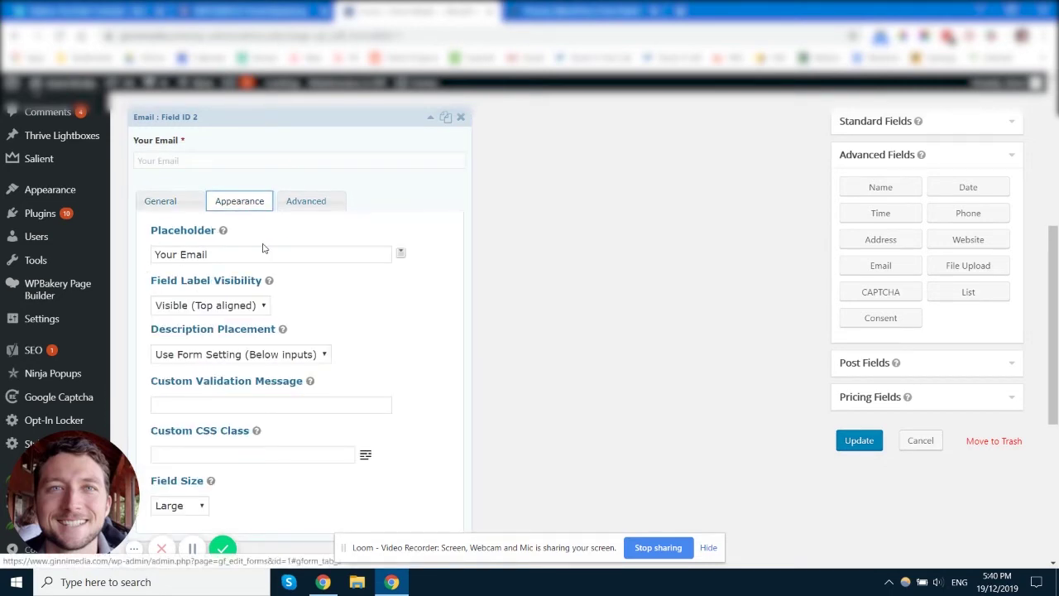
pyautogui.click(274, 254)
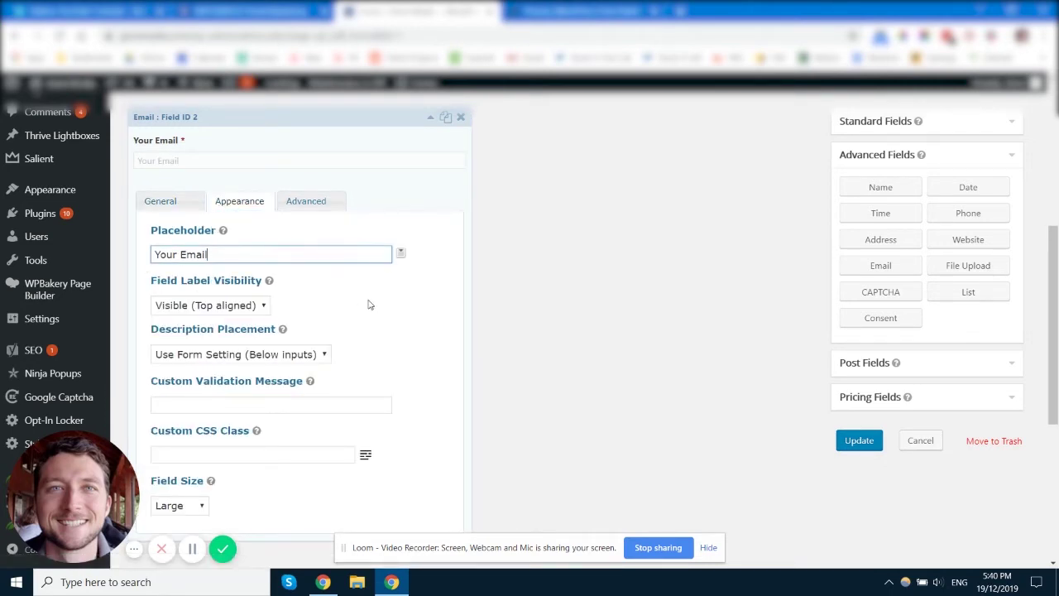
pyautogui.scroll(-1, 305, 288)
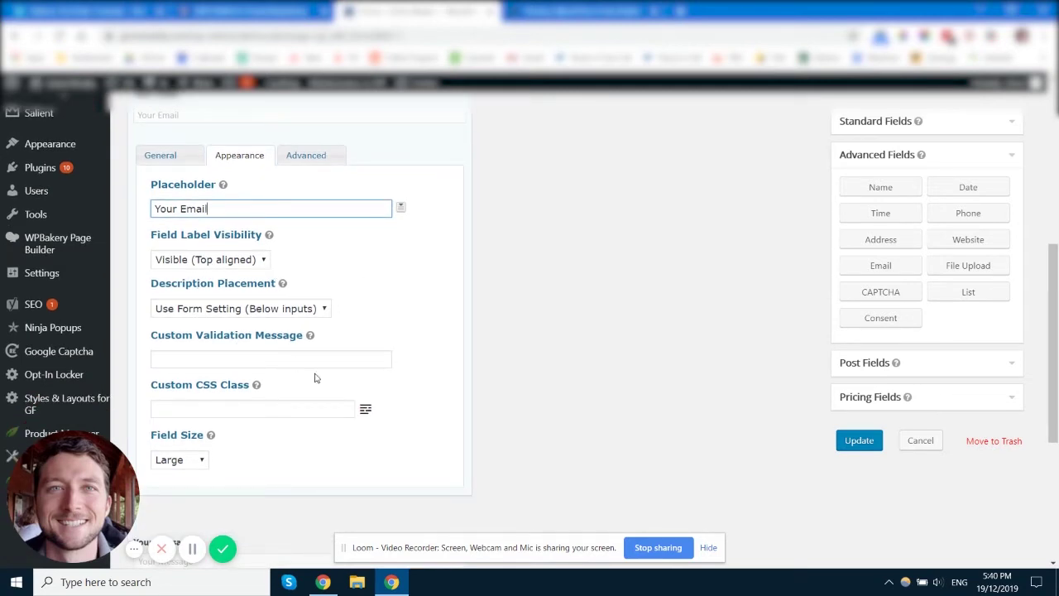
pyautogui.scroll(3, 383, 277)
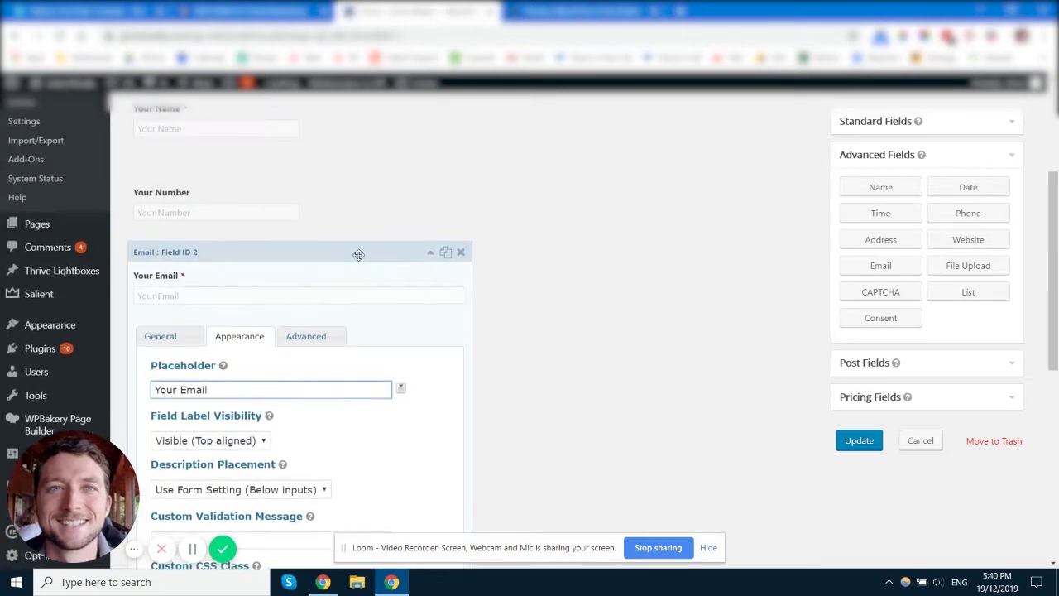
# - Allow Your Email to be populated dynamically with parameter name email
pyautogui.click(307, 338)
pyautogui.scroll(-3, 478, 330)
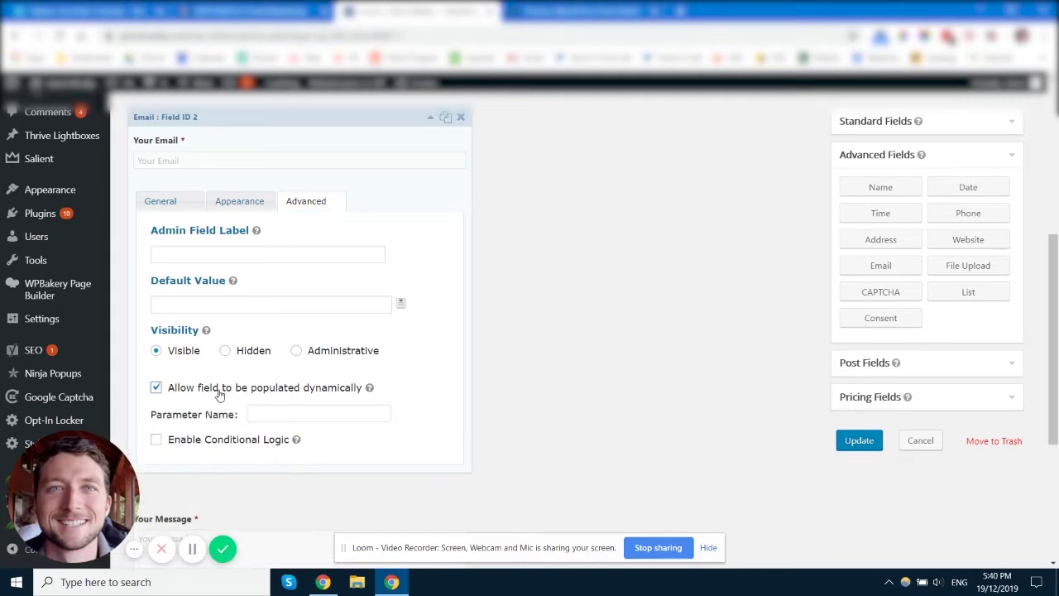
pyautogui.click(299, 416)
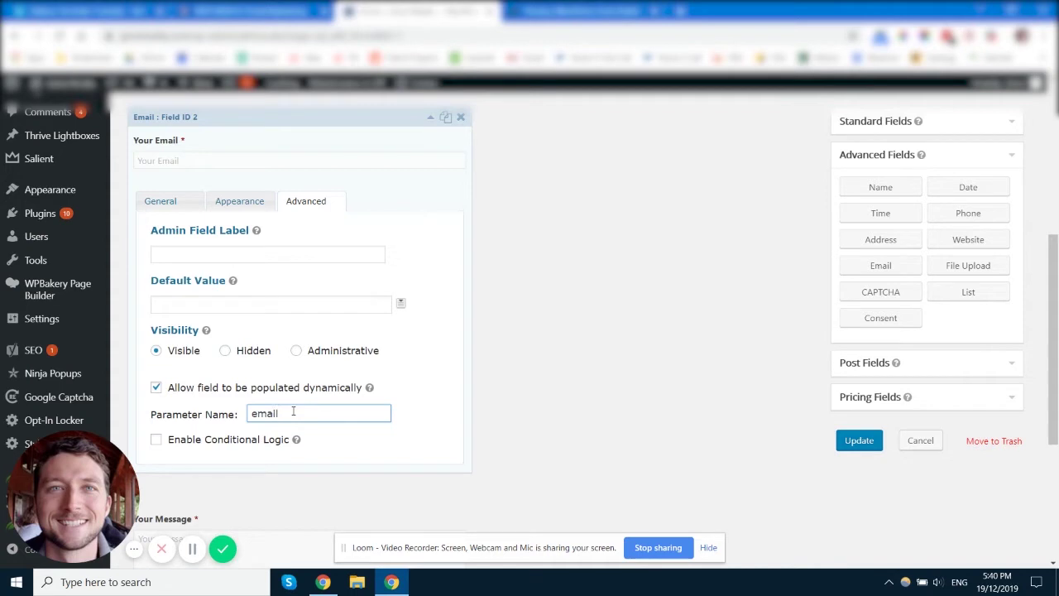
pyautogui.click(680, 11)
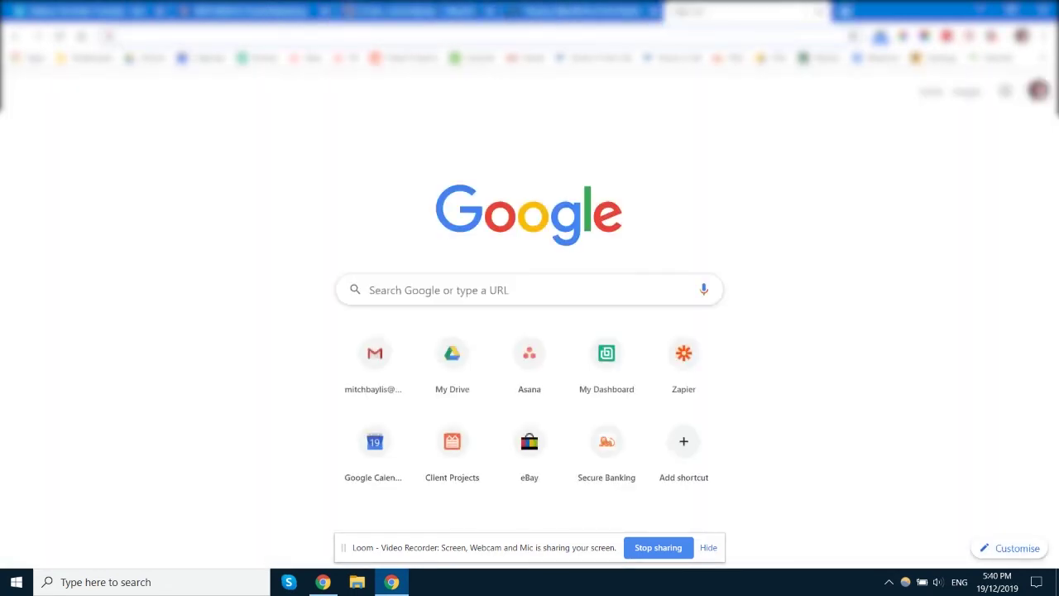
pyautogui.write('url.com')
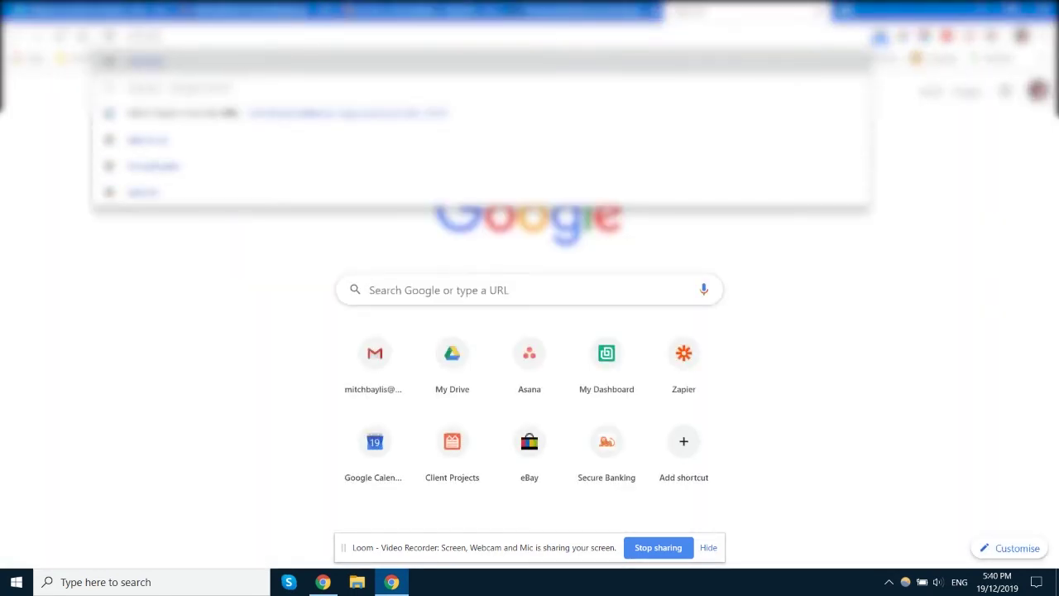
pyautogui.write('/?')
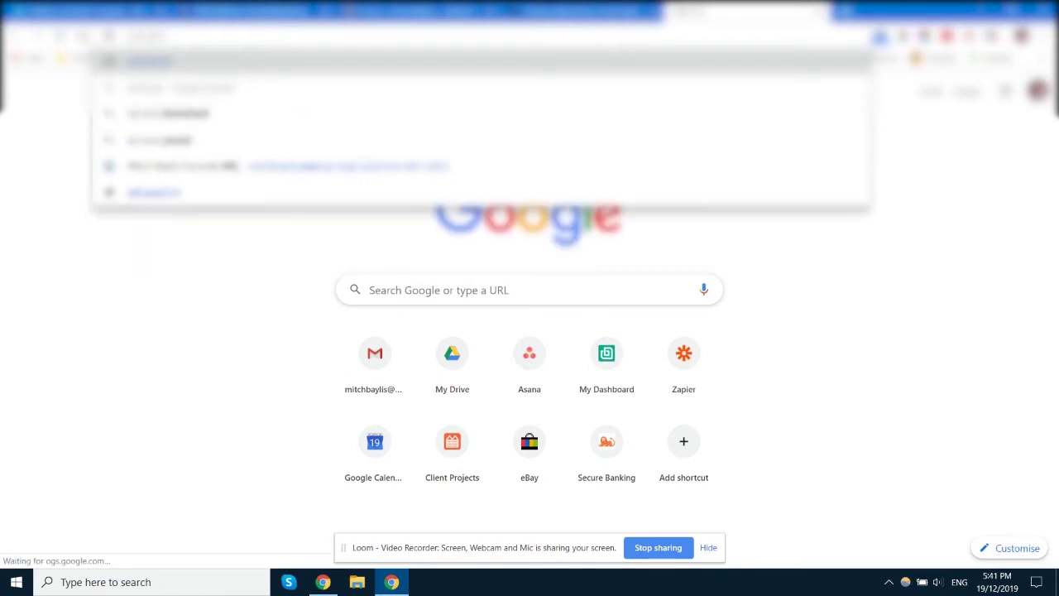
pyautogui.write('u')
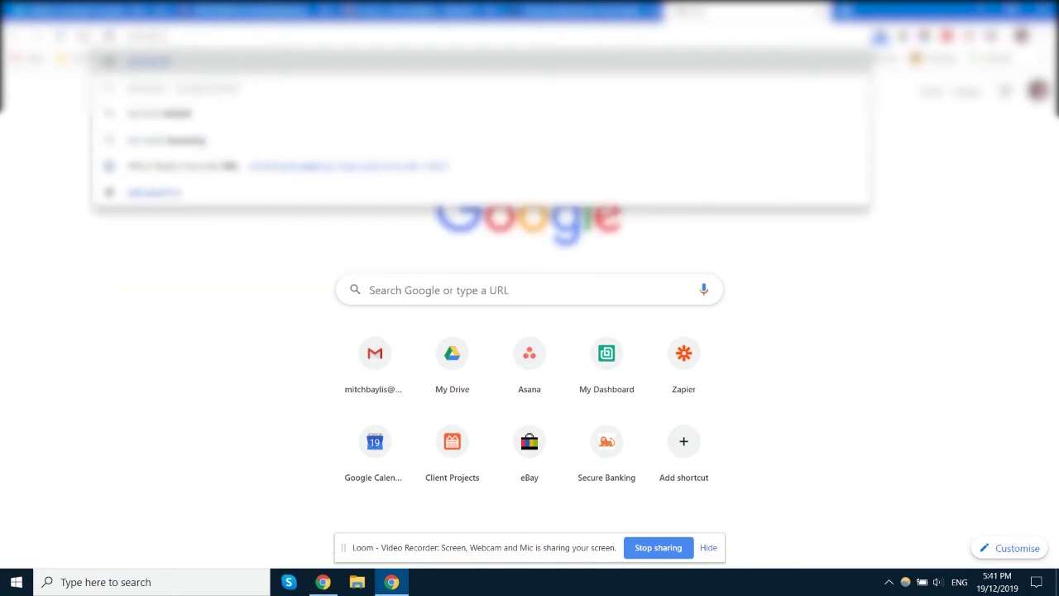
pyautogui.write('source/wp-admin')
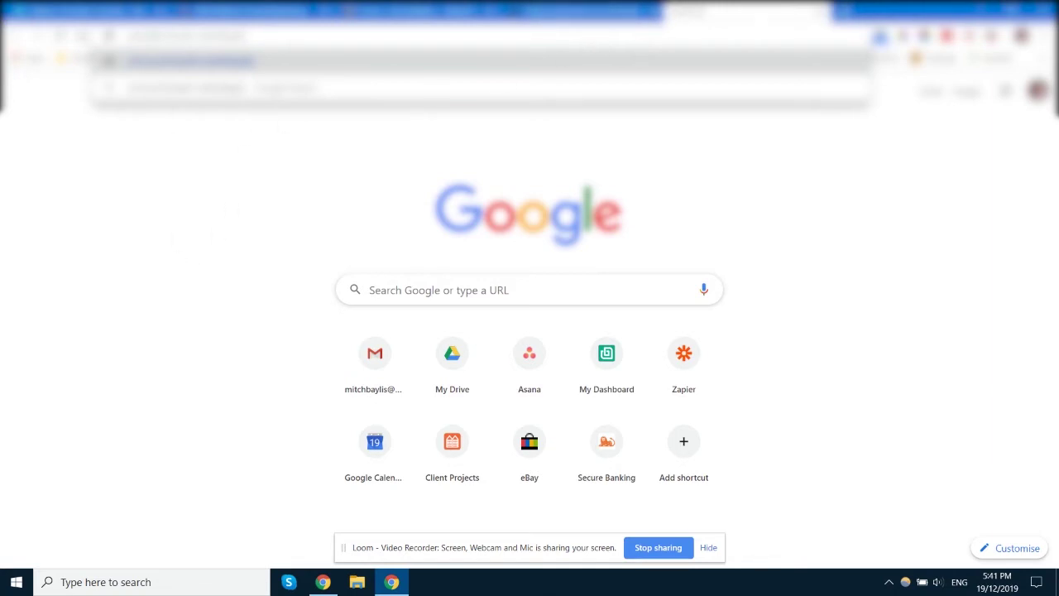
pyautogui.moveTo(128, 36); pyautogui.dragTo(158, 35)
pyautogui.click(163, 35)
pyautogui.write('com')
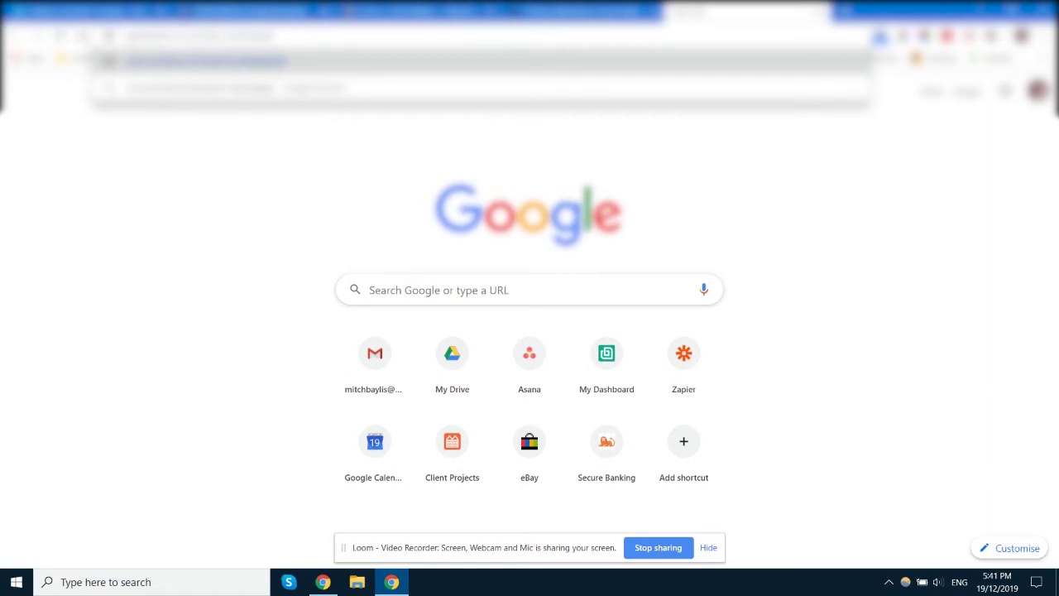
pyautogui.moveTo(161, 35); pyautogui.dragTo(192, 36)
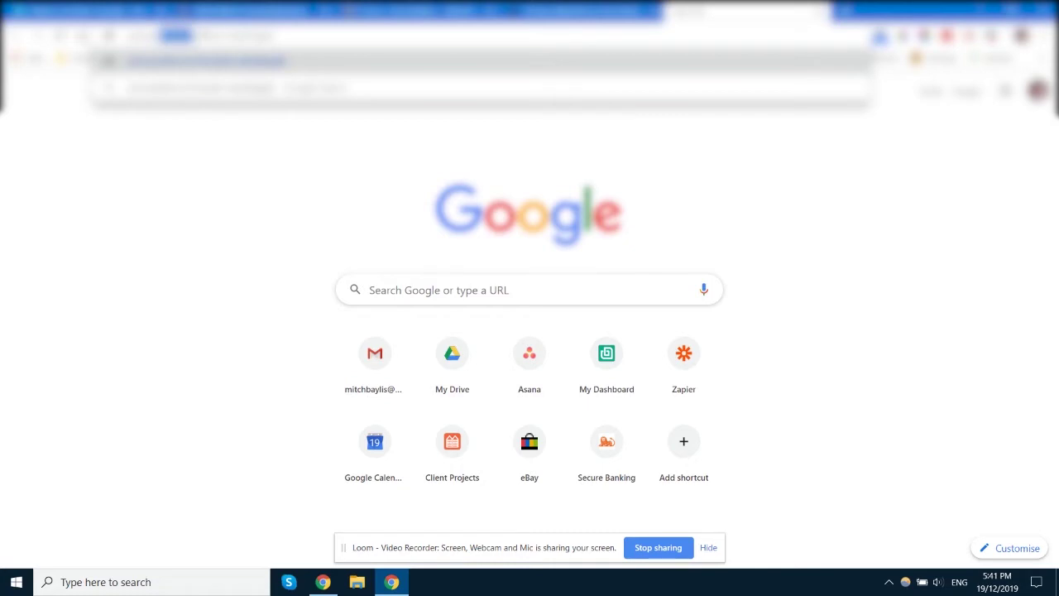
pyautogui.moveTo(192, 35); pyautogui.dragTo(274, 36)
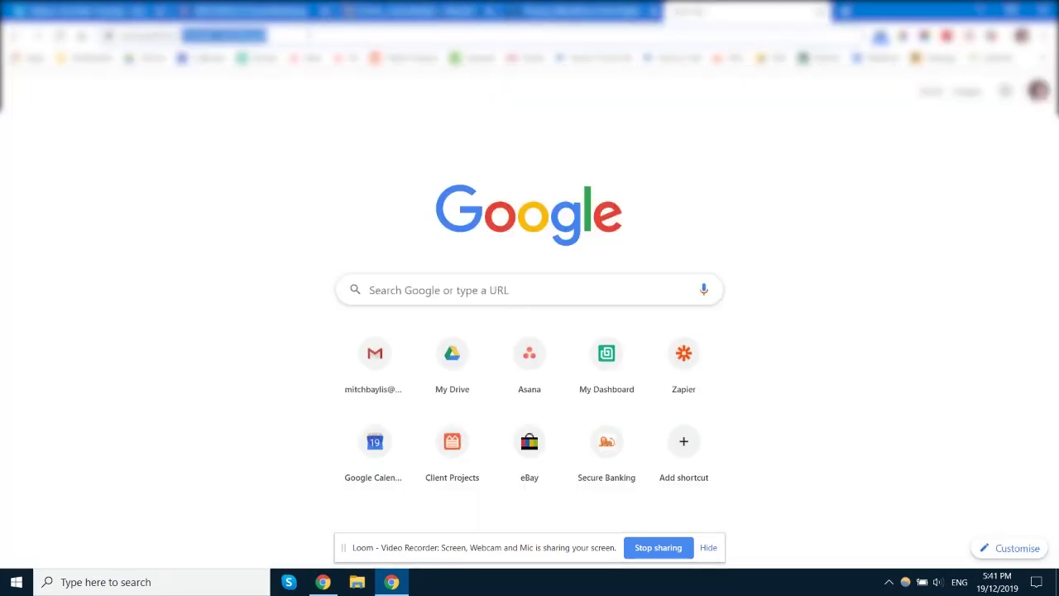
pyautogui.moveTo(308, 35); pyautogui.dragTo(221, 35)
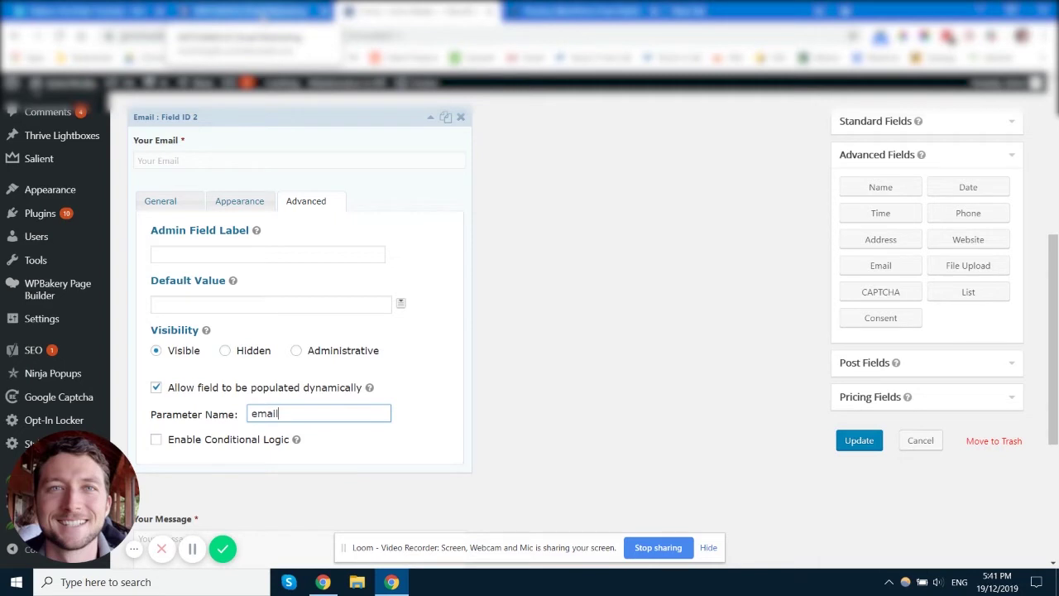
pyautogui.hotkey('ctrl', 't')
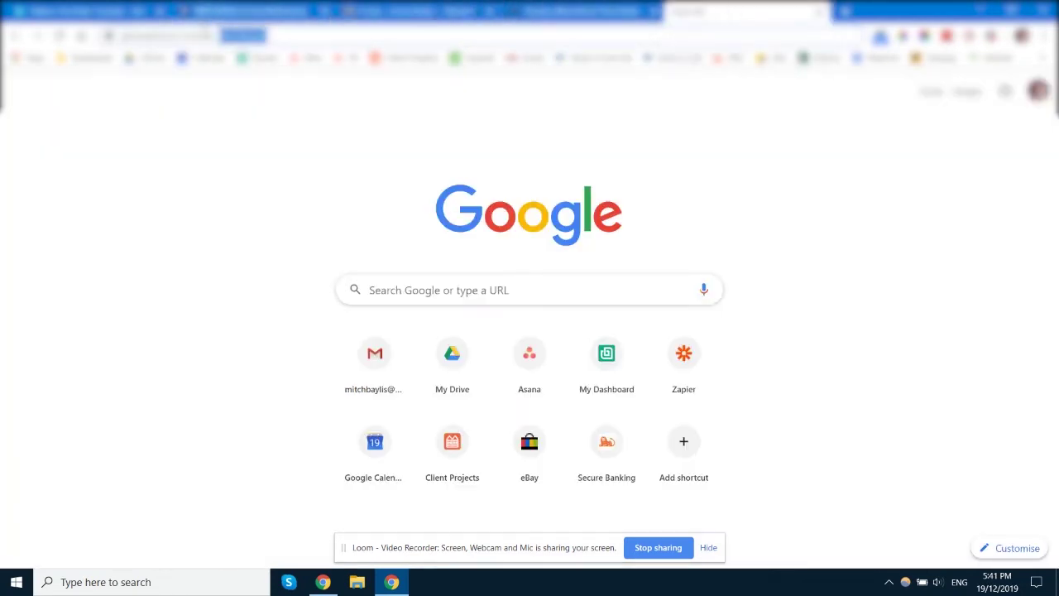
# - Load the site's wp-admin address with an email and other query values appended
pyautogui.moveTo(121, 35); pyautogui.dragTo(180, 36)
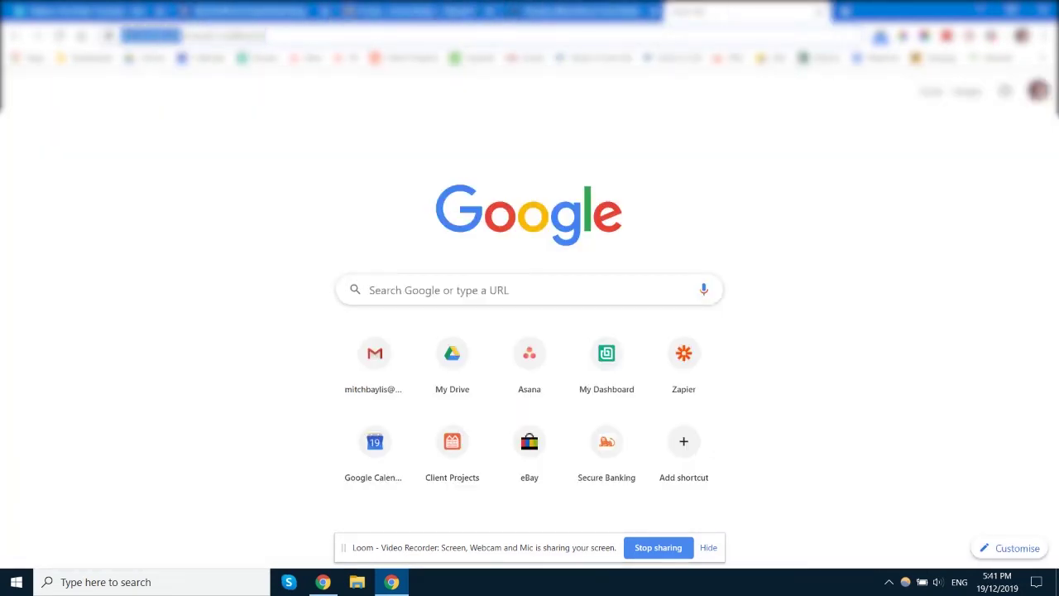
pyautogui.moveTo(273, 35); pyautogui.dragTo(220, 36)
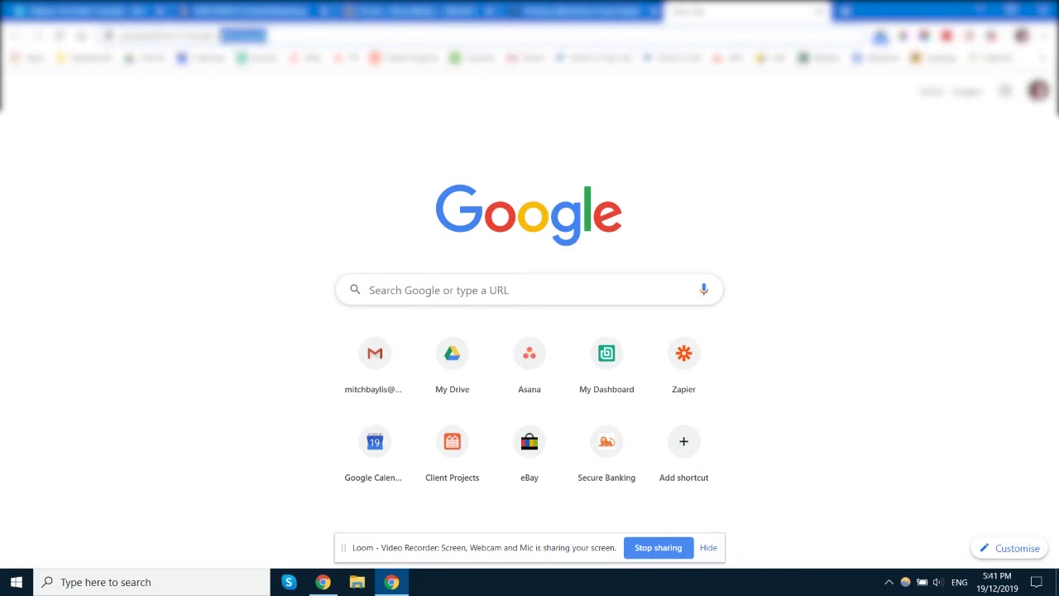
pyautogui.write('wp-admin')
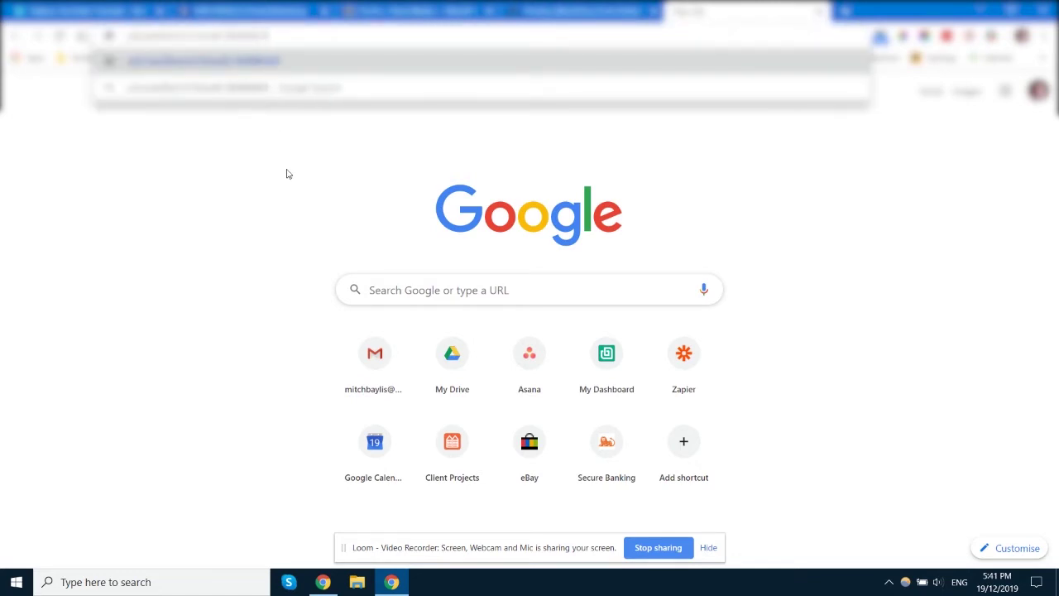
pyautogui.moveTo(224, 35); pyautogui.dragTo(286, 36)
pyautogui.click(288, 37)
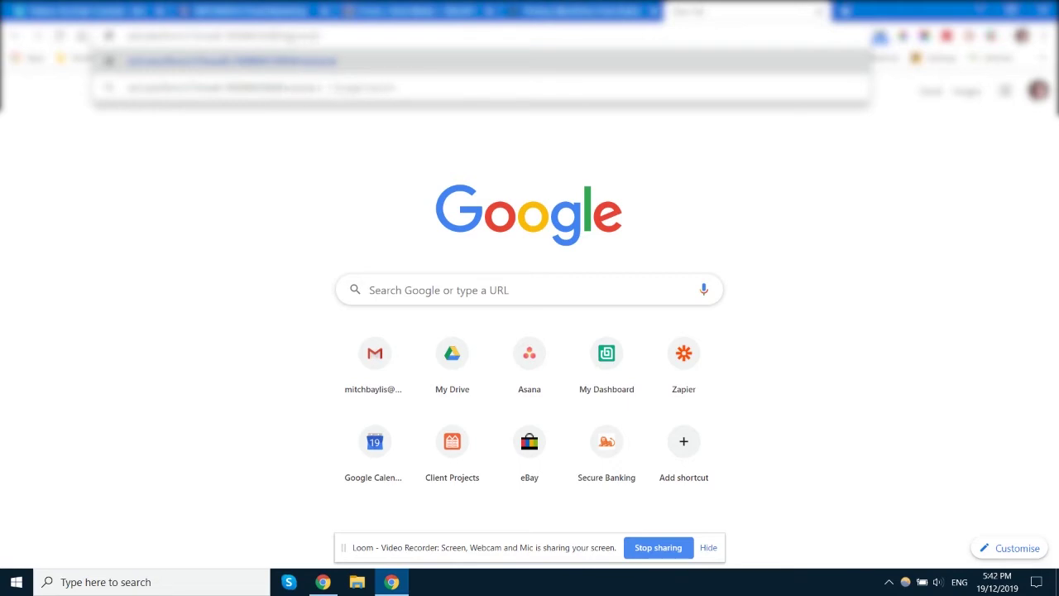
pyautogui.write('=0400000000')
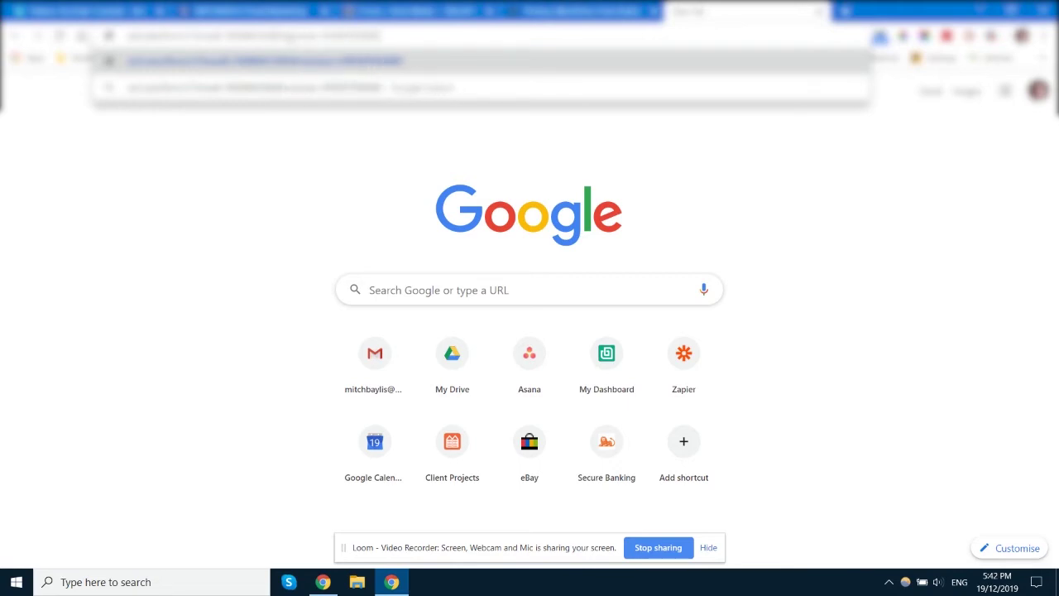
pyautogui.write('00&name=')
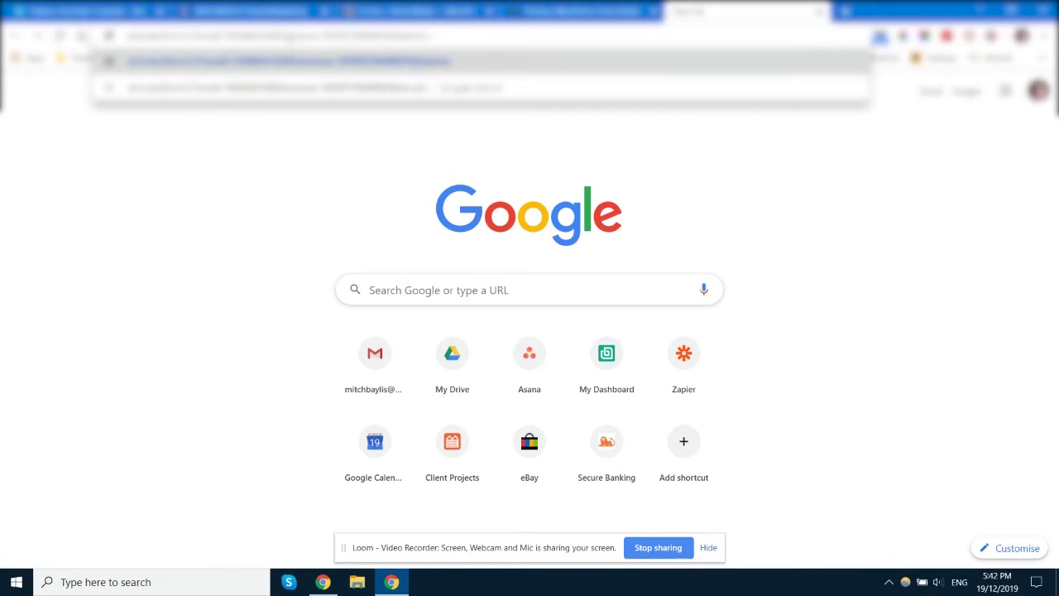
pyautogui.write('=XXXXXX')
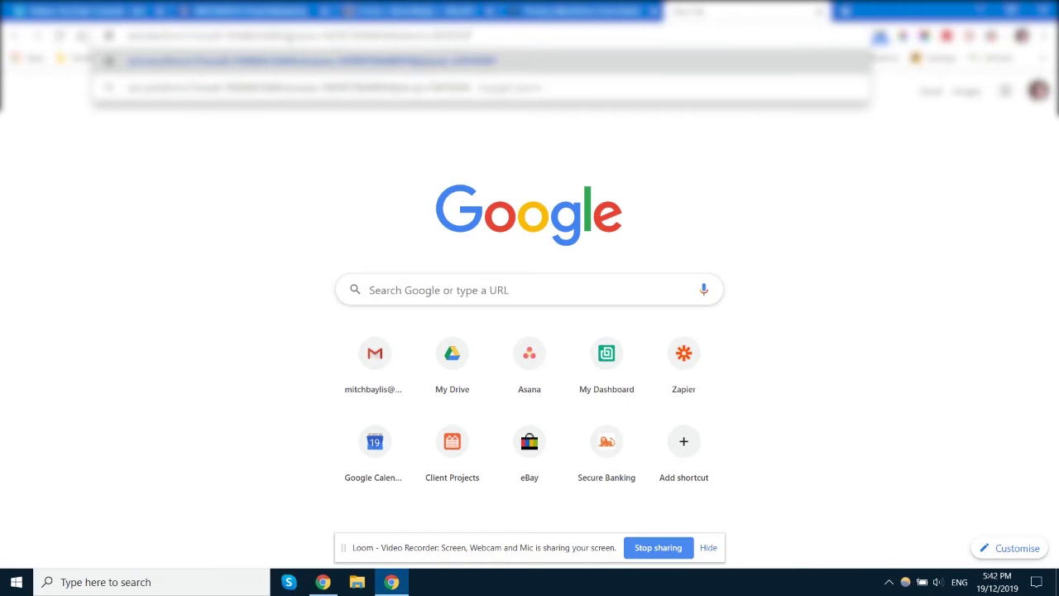
pyautogui.write('X')
pyautogui.press('Return')
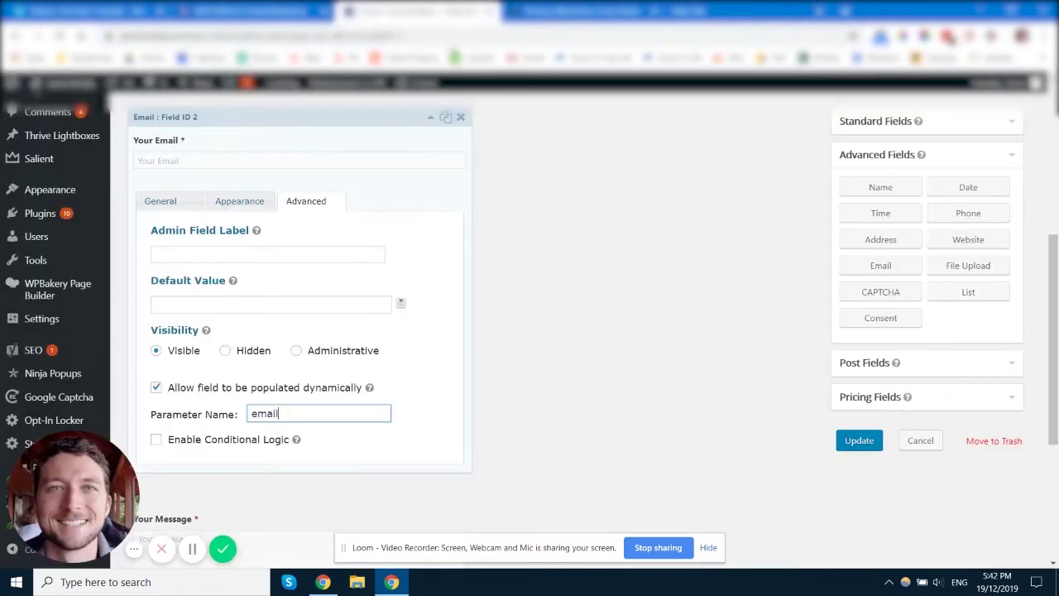
# - Turn off dynamic population and conditional logic for Your Email, then collapse the field
pyautogui.click(195, 389)
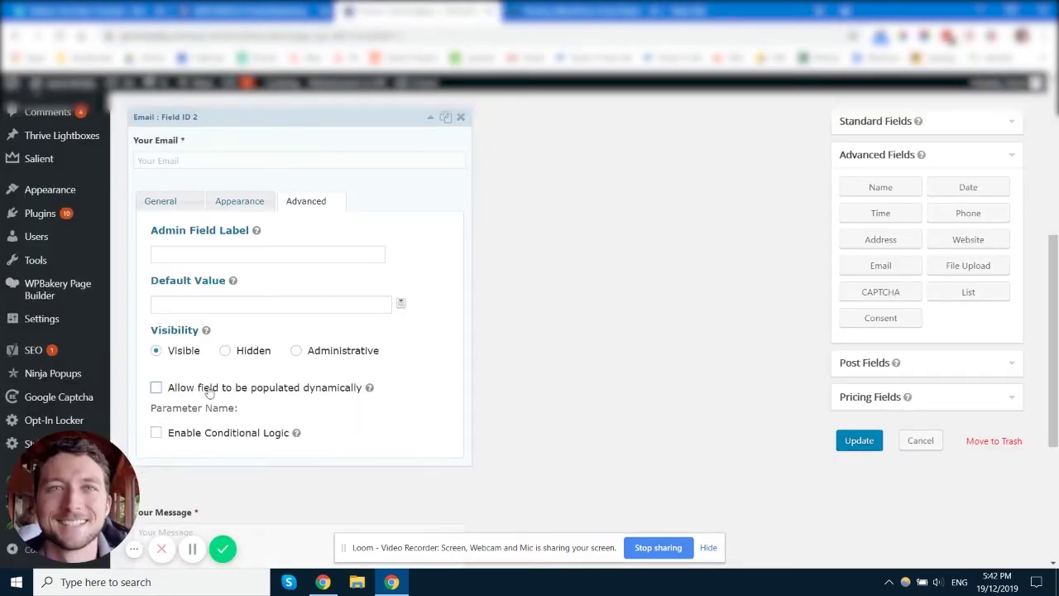
pyautogui.click(236, 413)
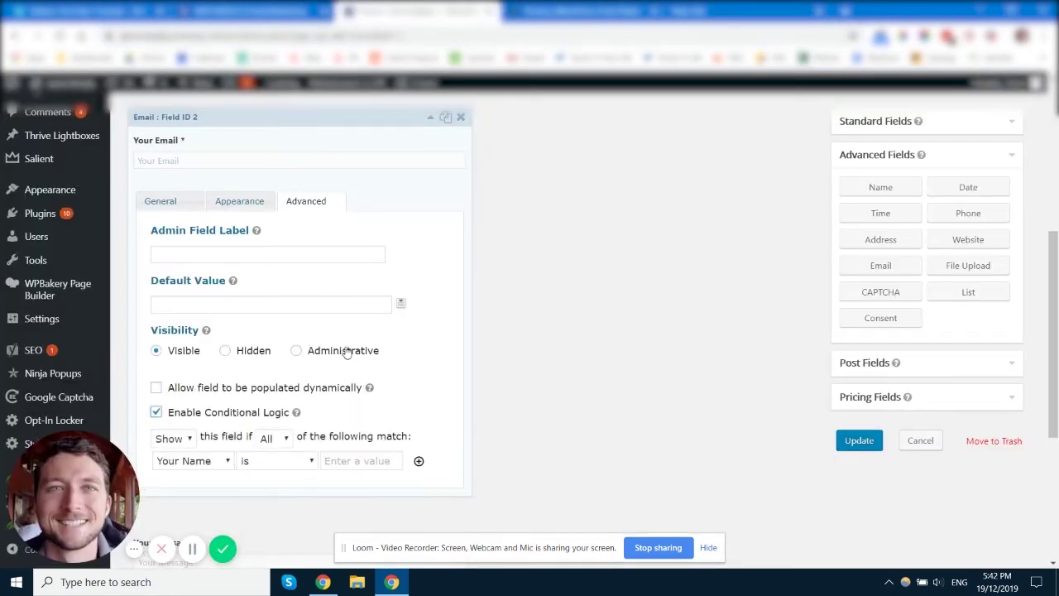
pyautogui.scroll(-2, 248, 298)
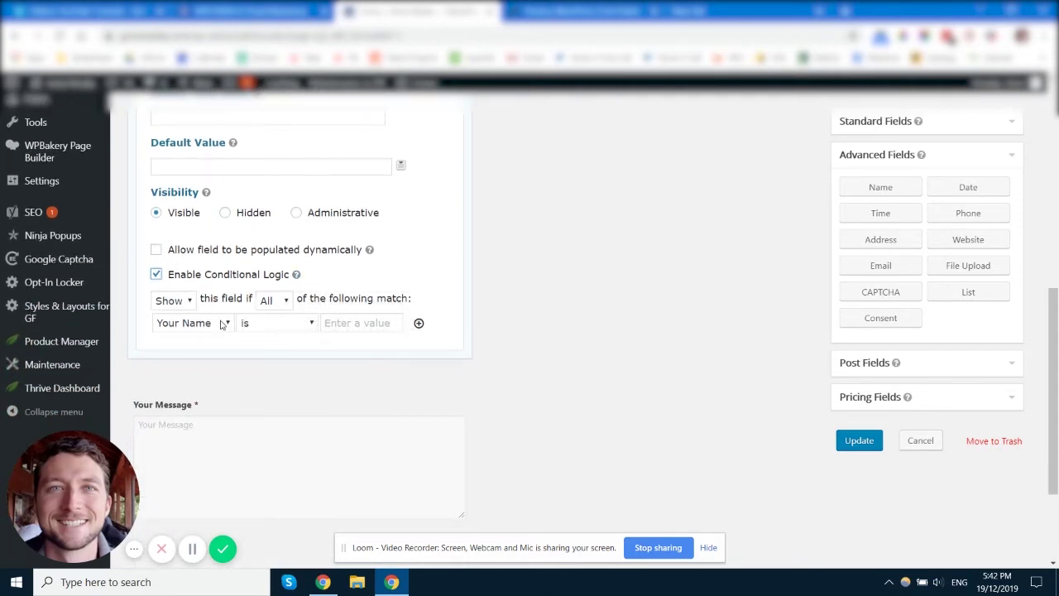
pyautogui.click(232, 278)
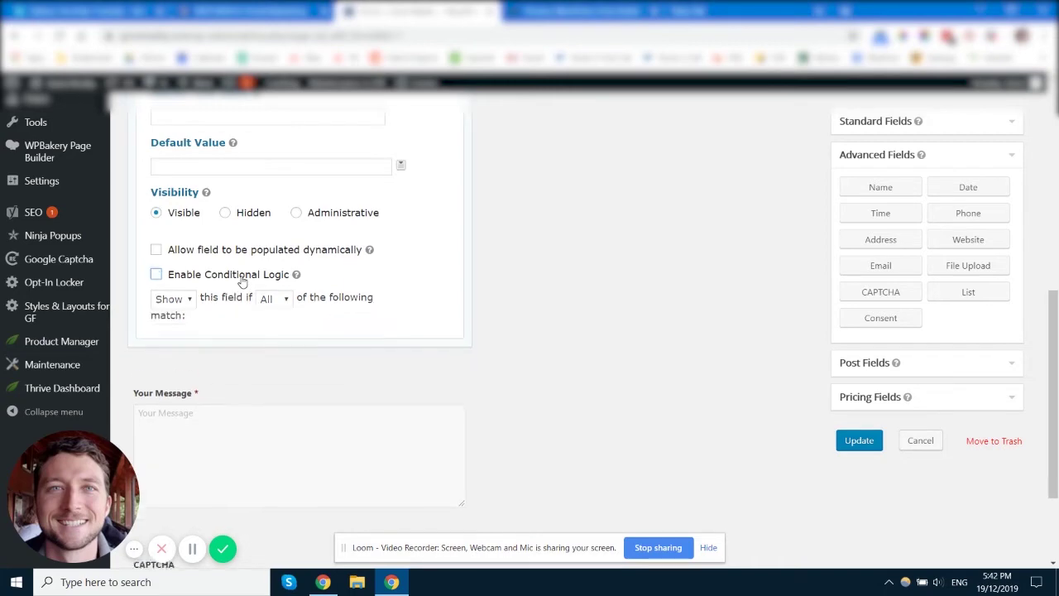
pyautogui.scroll(5, 240, 323)
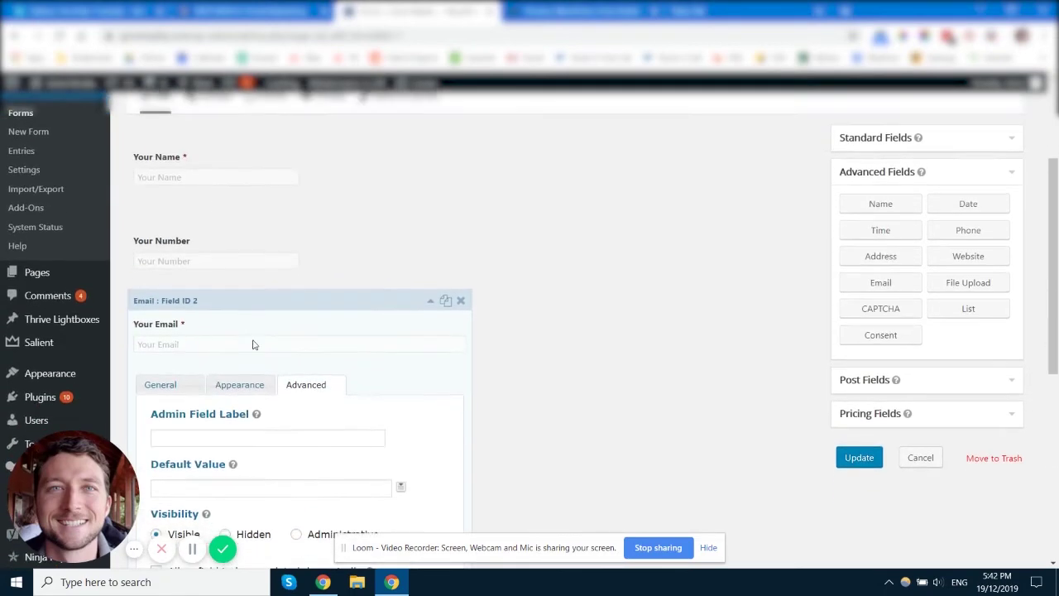
pyautogui.click(431, 298)
pyautogui.scroll(3, 281, 381)
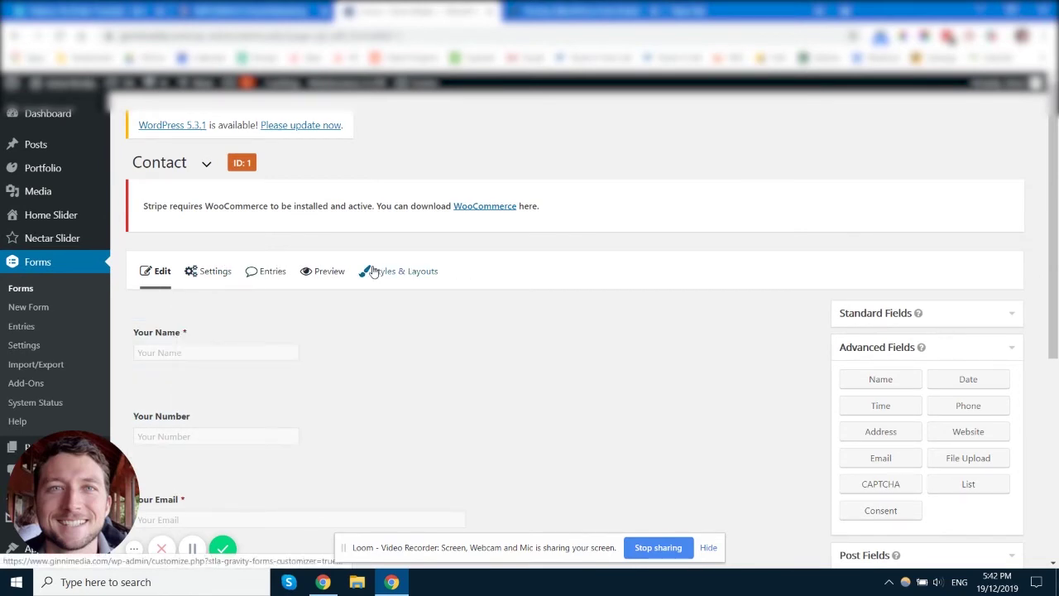
# - Open the Forms > Add-Ons page in a new browser tab
pyautogui.moveTo(38, 88)
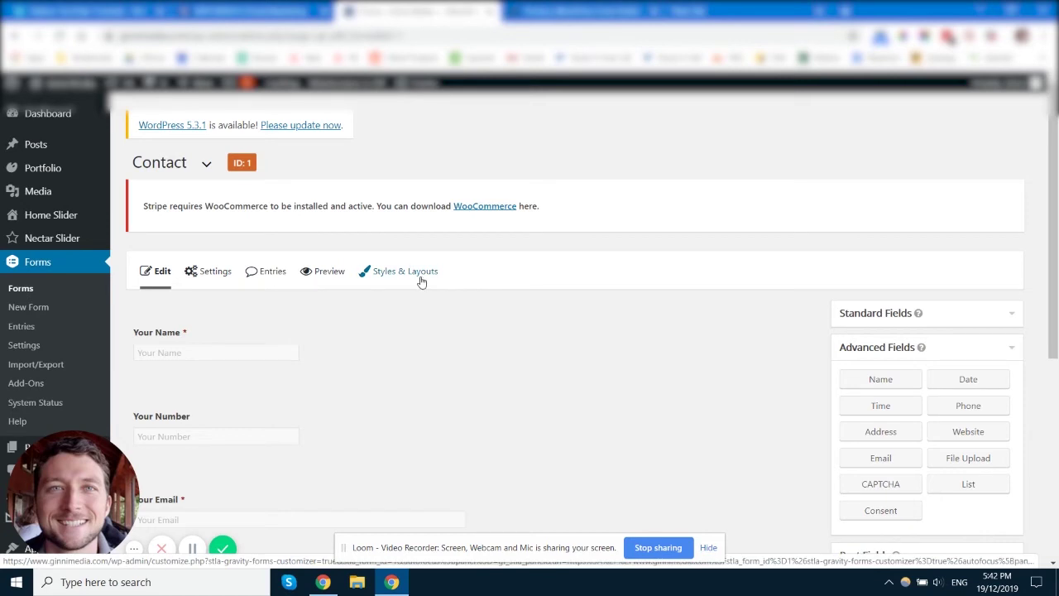
pyautogui.moveTo(212, 278)
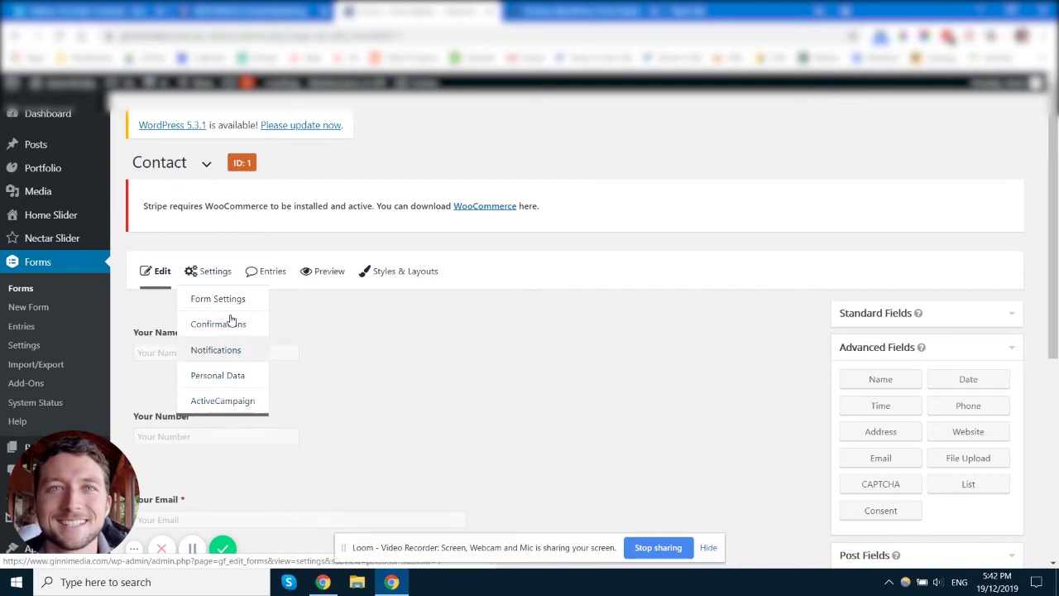
pyautogui.rightClick(34, 386)
pyautogui.click(93, 190)
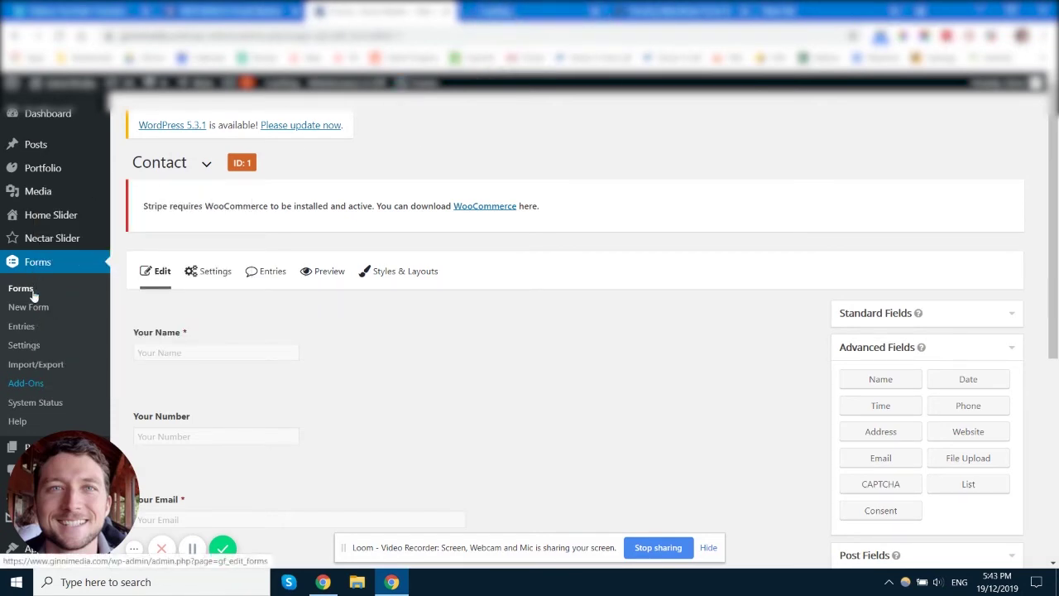
# - Confirm the ActiveCampaign Add-On shows as Active on the Add-Ons page
pyautogui.click(523, 10)
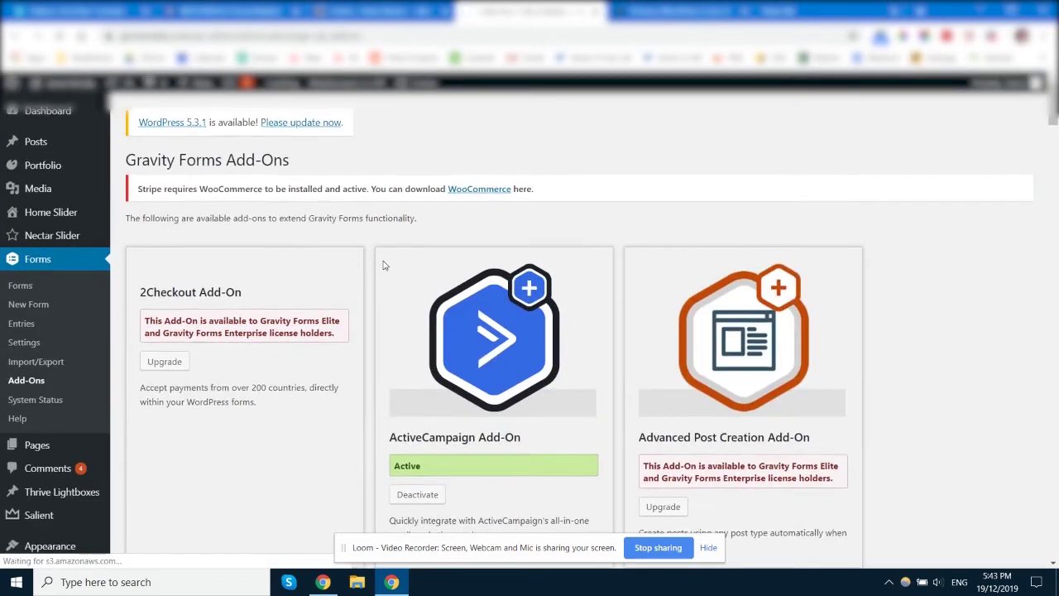
pyautogui.scroll(-2, 383, 265)
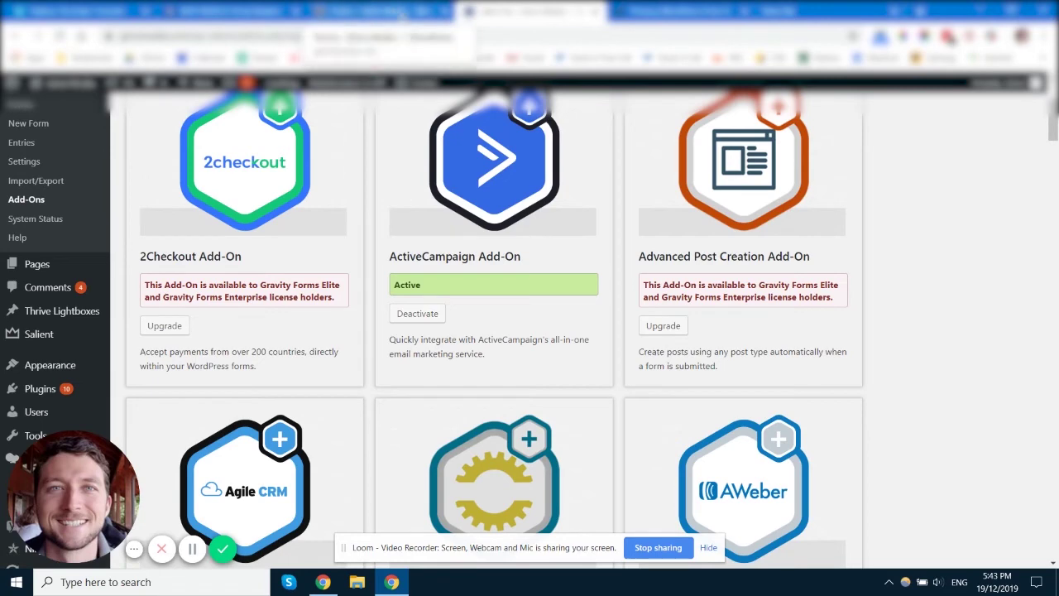
pyautogui.scroll(2, 29, 256)
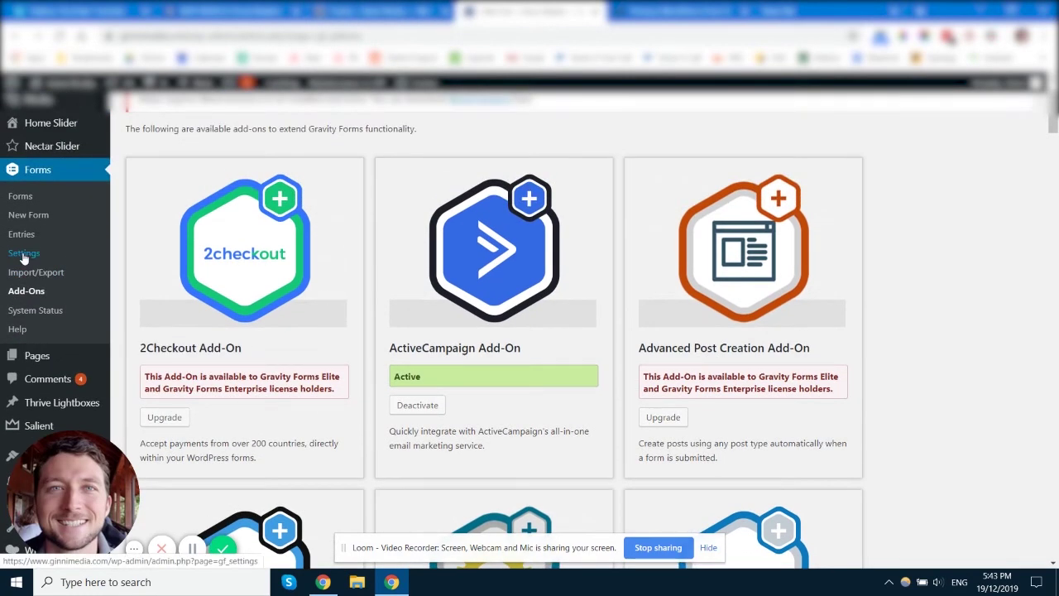
# - View the Gravity Forms General Settings, then return to the Contact form editor
pyautogui.click(23, 254)
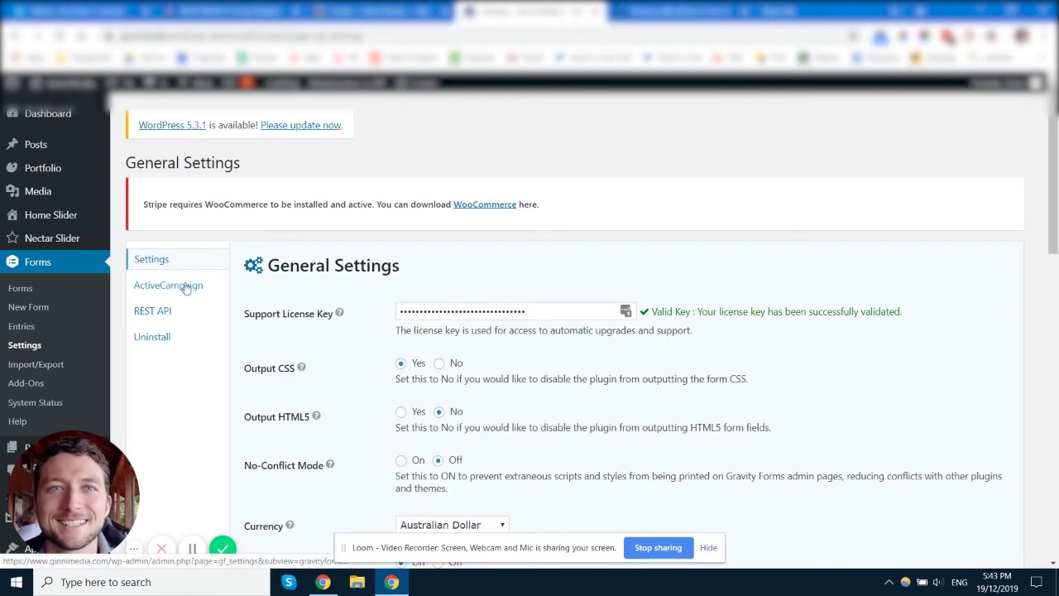
pyautogui.scroll(-3, 629, 395)
pyautogui.scroll(3, 609, 394)
pyautogui.click(378, 10)
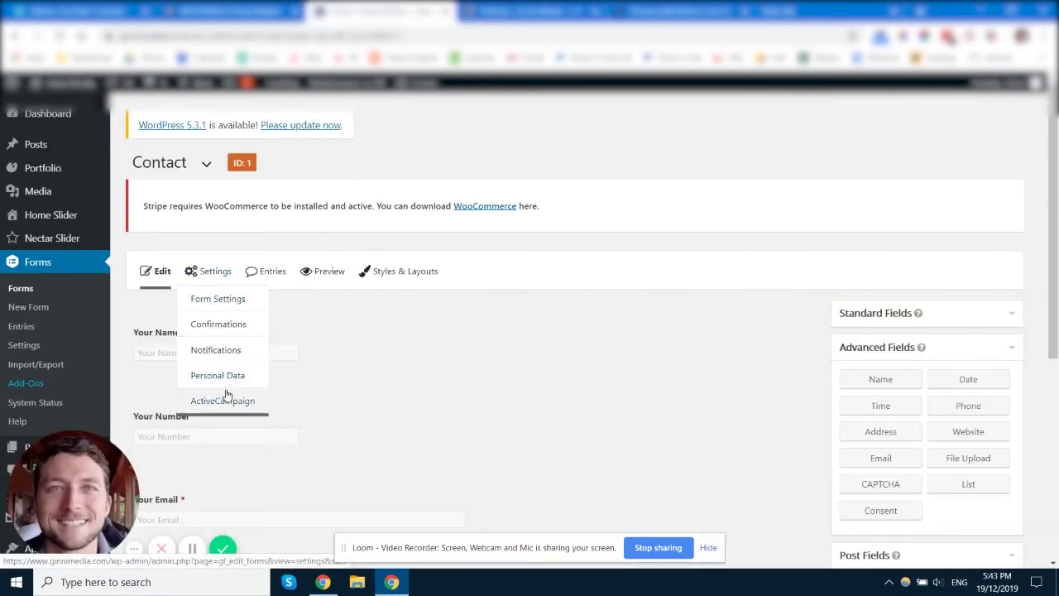
# - Leave the editor for the form's ActiveCampaign settings and edit ActiveCampaign Feed 1
pyautogui.click(224, 402)
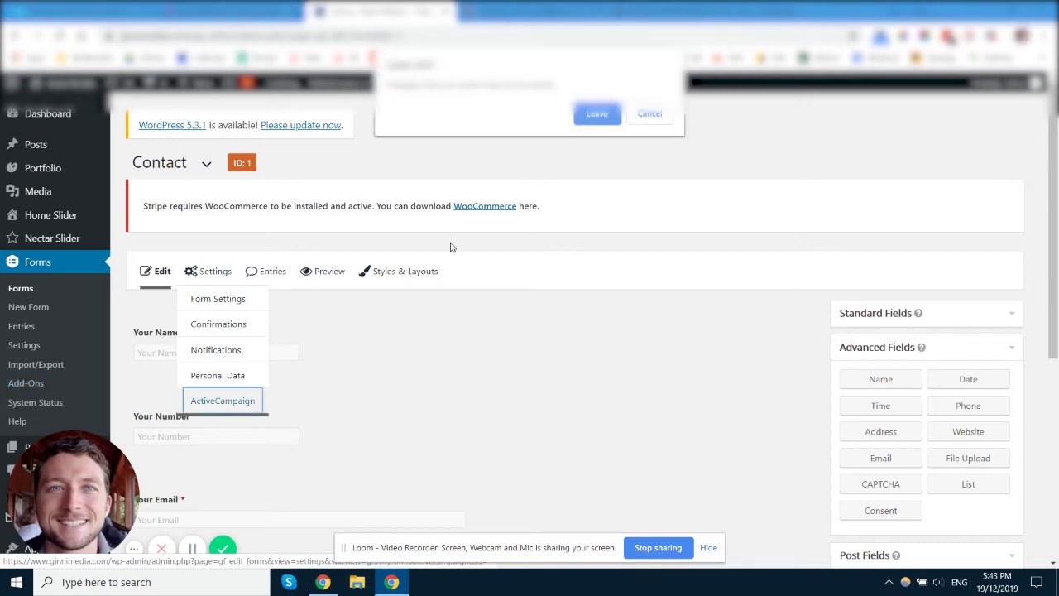
pyautogui.click(602, 121)
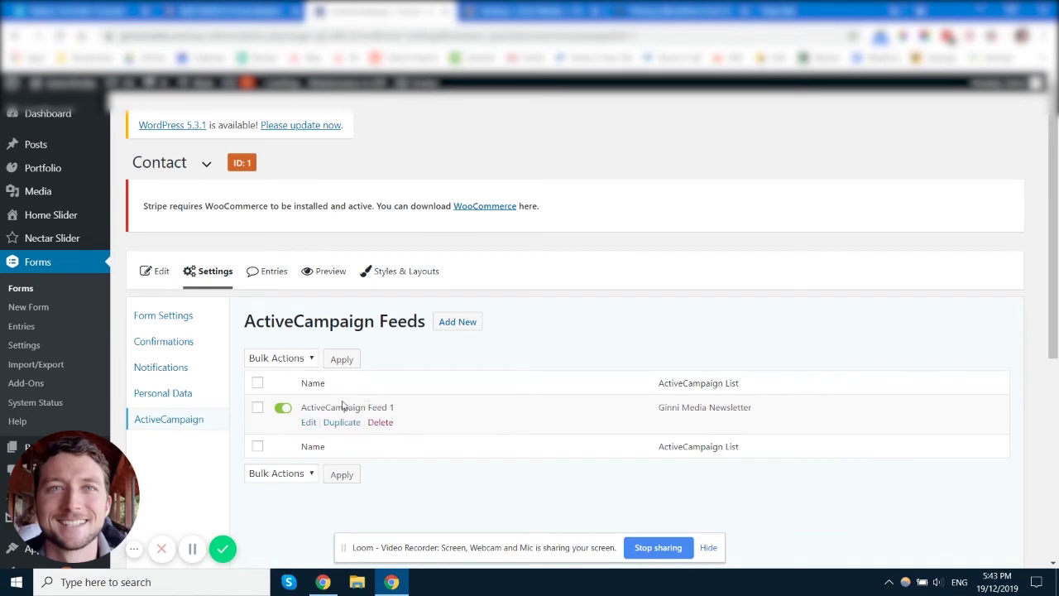
pyautogui.click(308, 423)
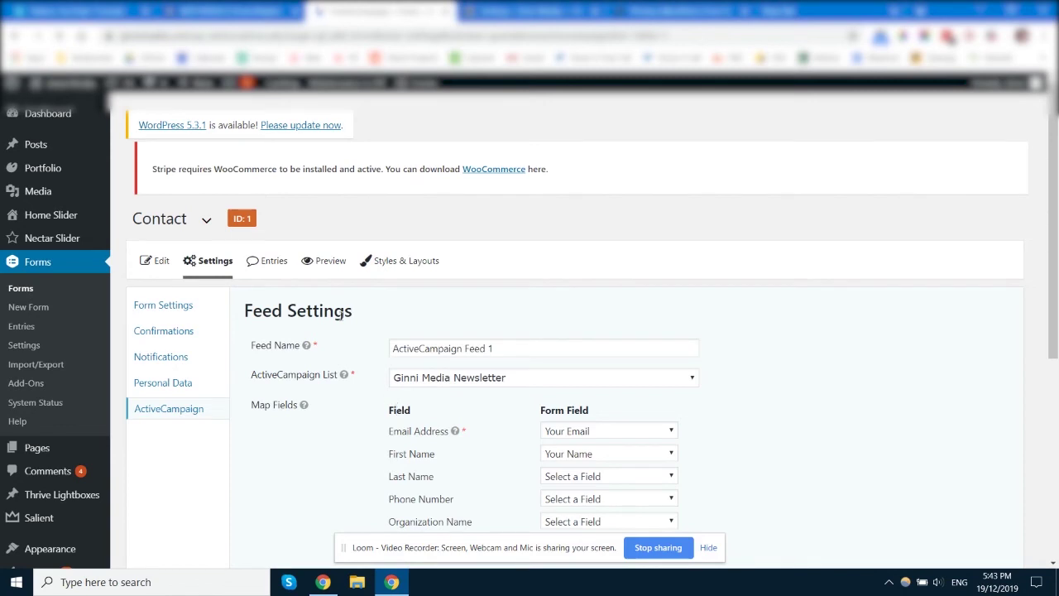
# - Keep the feed name unchanged and Ginni Media Newsletter as the list
pyautogui.scroll(-3, 389, 389)
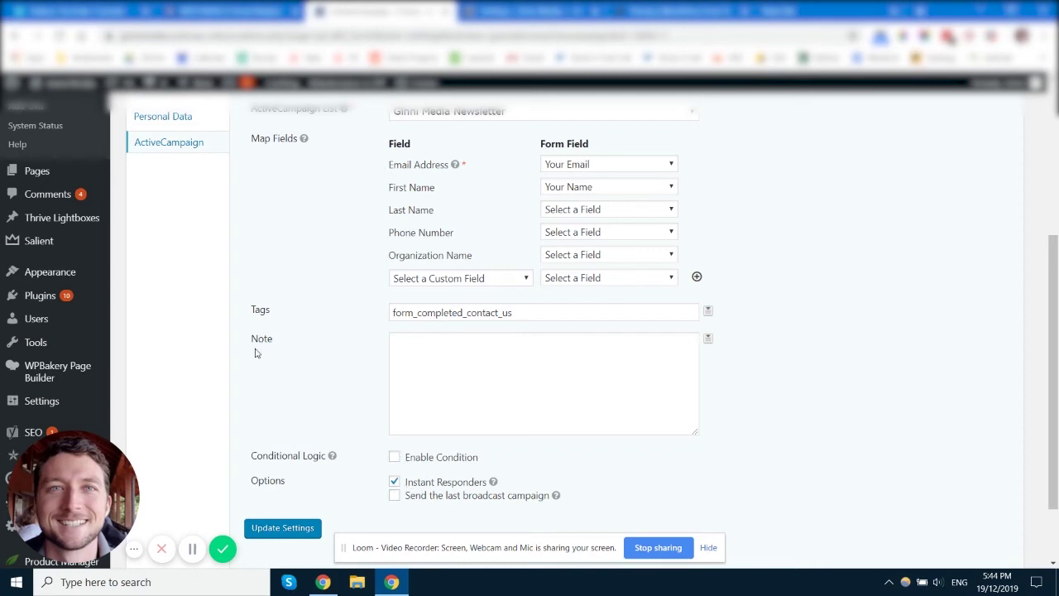
pyautogui.scroll(1, 368, 285)
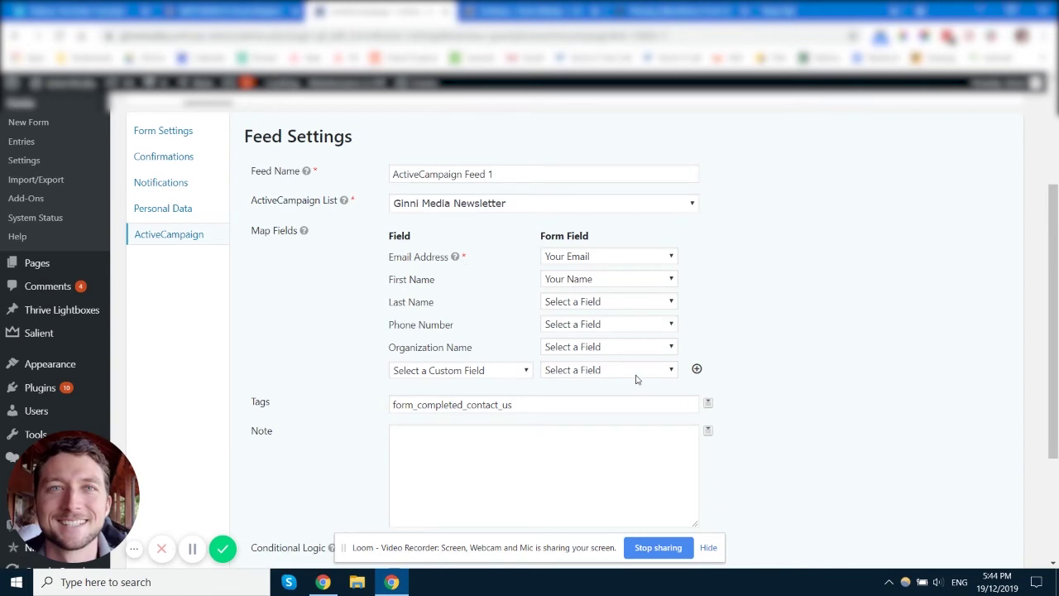
pyautogui.click(482, 172)
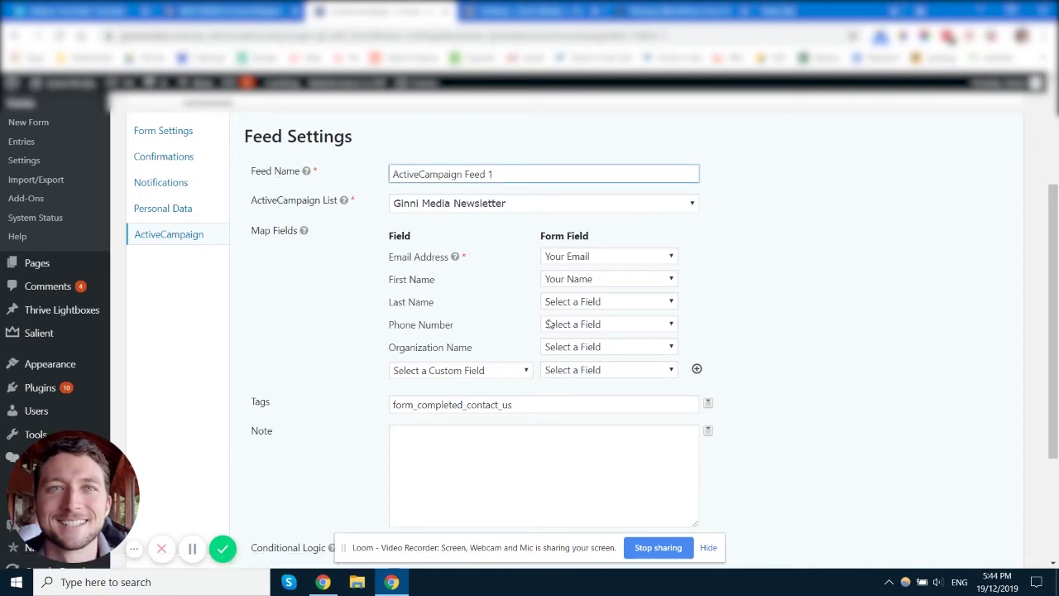
pyautogui.click(374, 209)
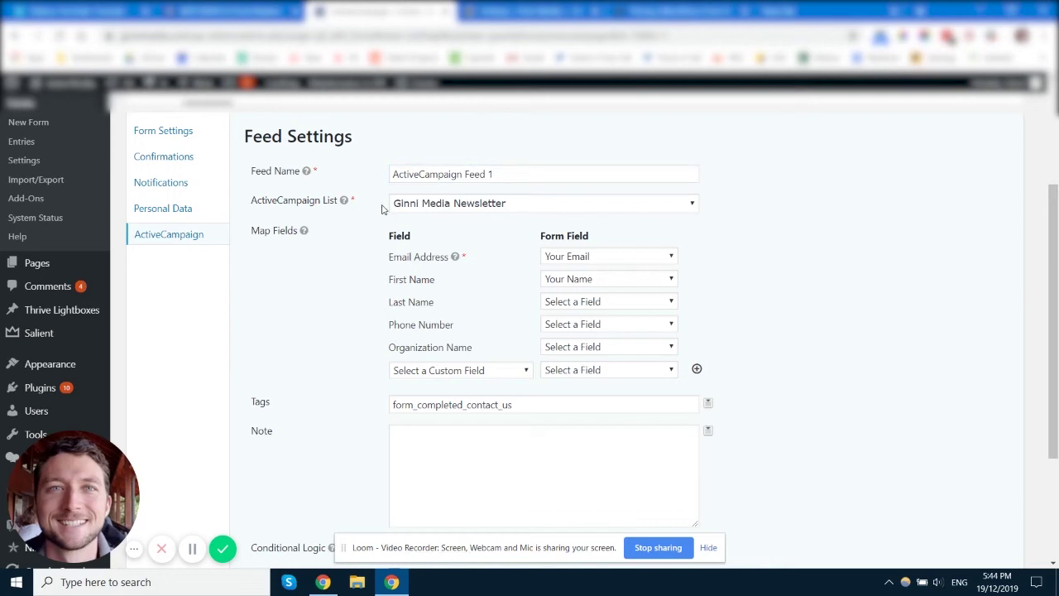
pyautogui.click(519, 206)
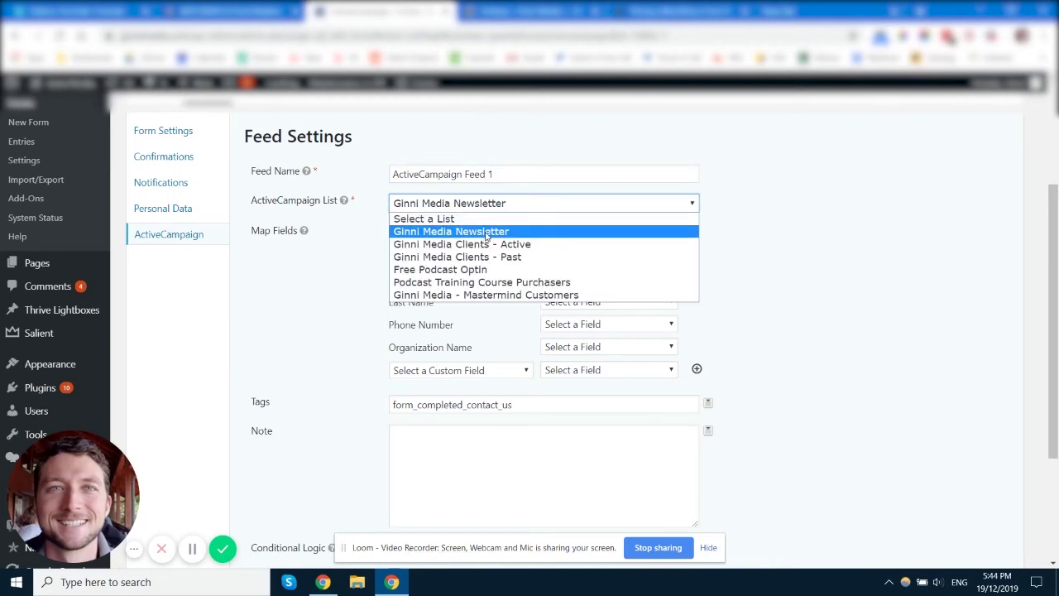
pyautogui.click(829, 229)
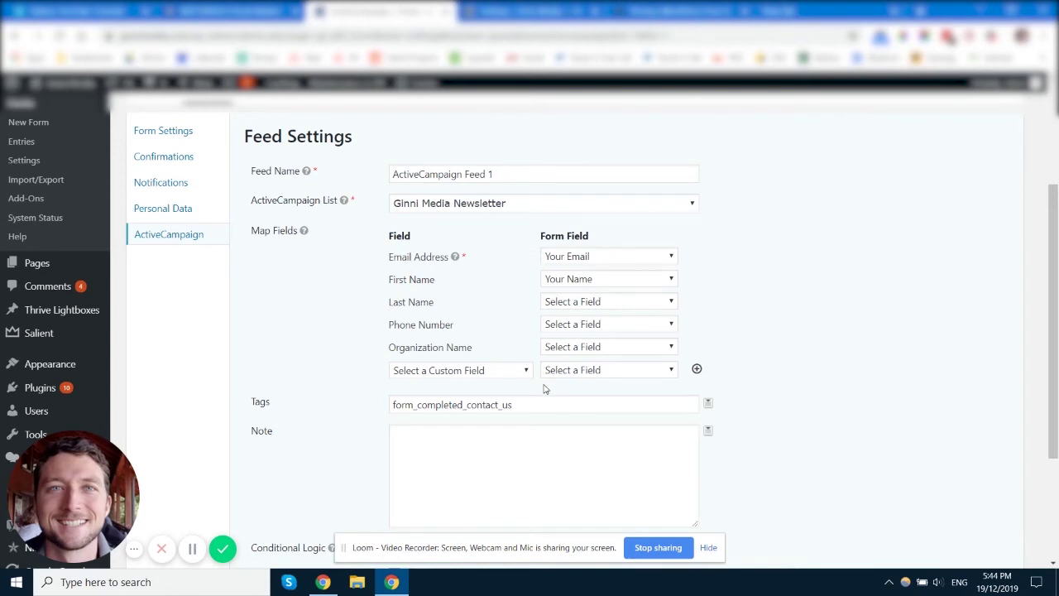
pyautogui.scroll(-1, 526, 248)
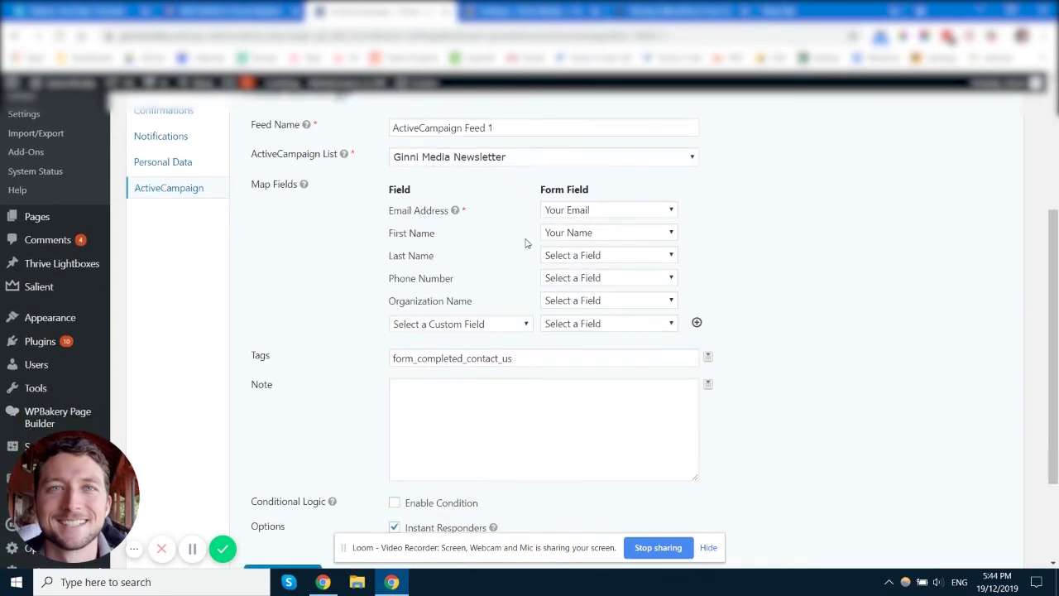
# - Keep Email Address on Your Email and First Name on Your Name, leaving Last Name unmapped
pyautogui.doubleClick(393, 189)
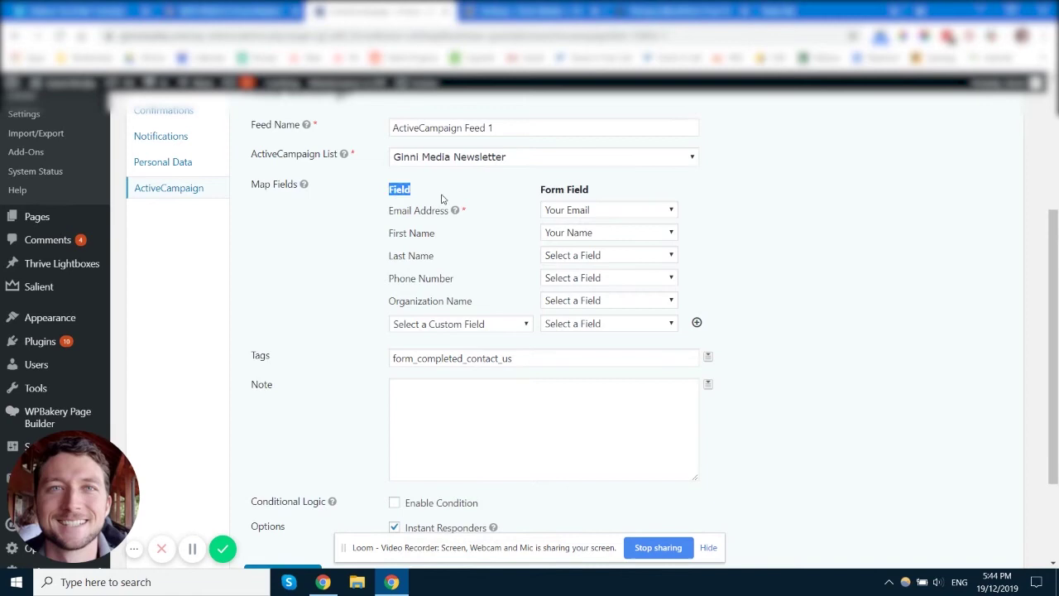
pyautogui.click(444, 310)
pyautogui.moveTo(543, 186); pyautogui.dragTo(587, 191)
pyautogui.click(597, 194)
pyautogui.click(589, 211)
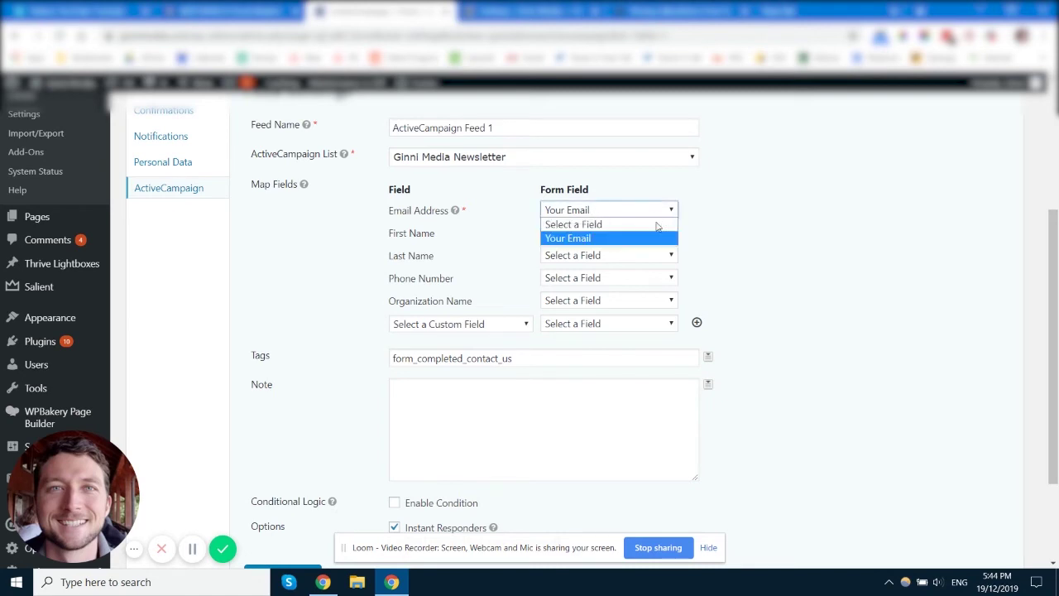
pyautogui.click(721, 231)
pyautogui.click(600, 213)
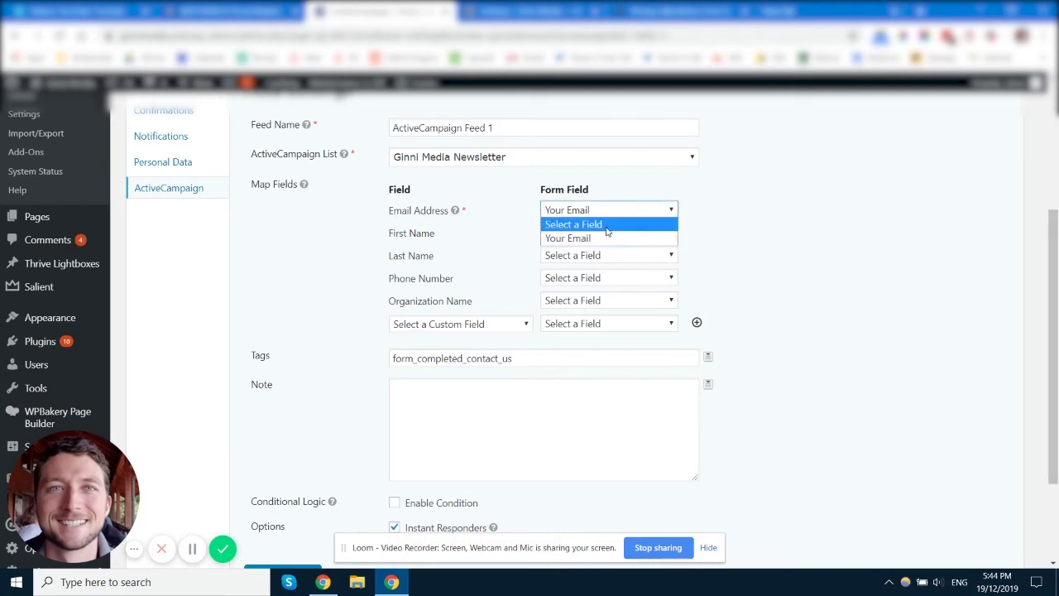
pyautogui.click(712, 242)
pyautogui.click(615, 239)
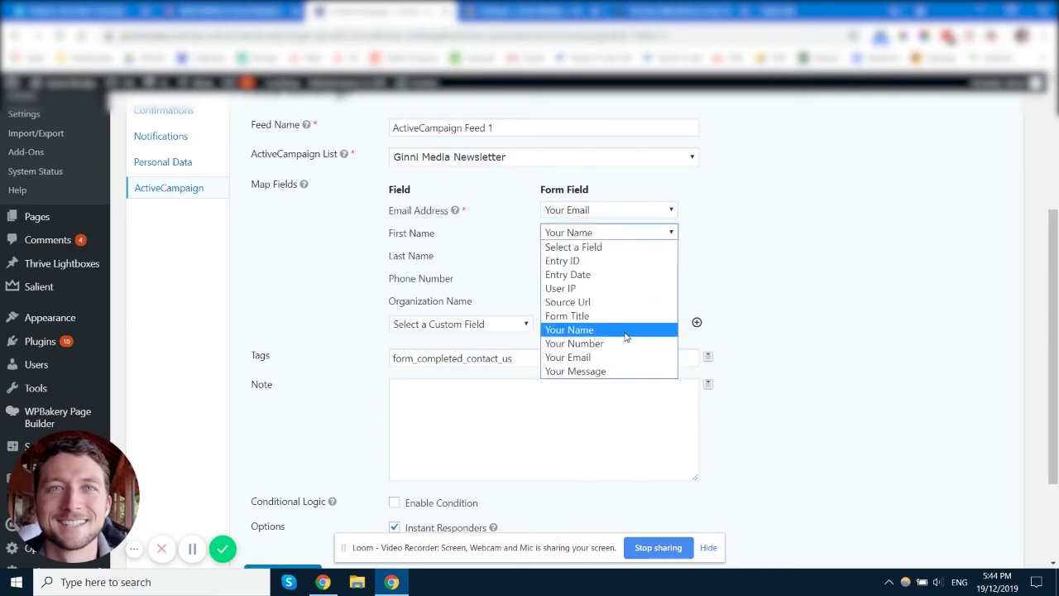
pyautogui.click(780, 273)
pyautogui.click(594, 262)
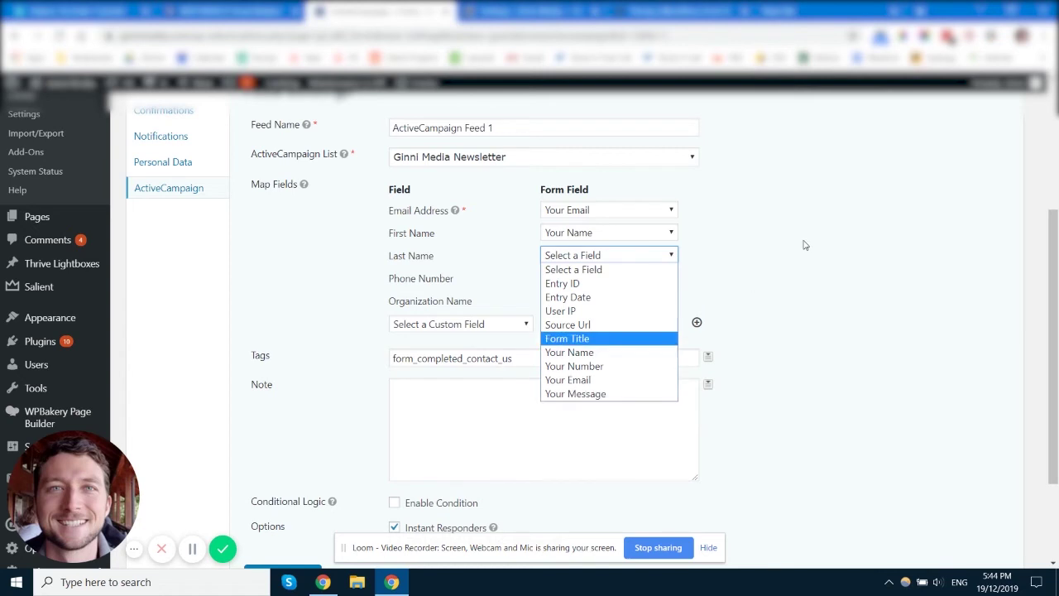
pyautogui.click(740, 250)
# - Map the Phone Number field to Your Number
pyautogui.click(610, 279)
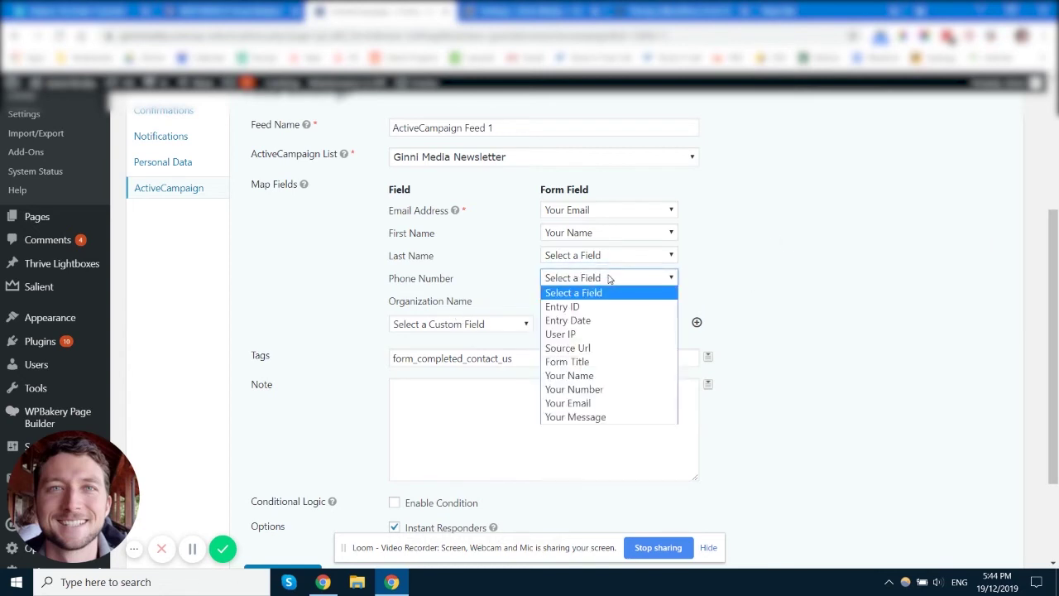
pyautogui.click(722, 281)
pyautogui.click(595, 277)
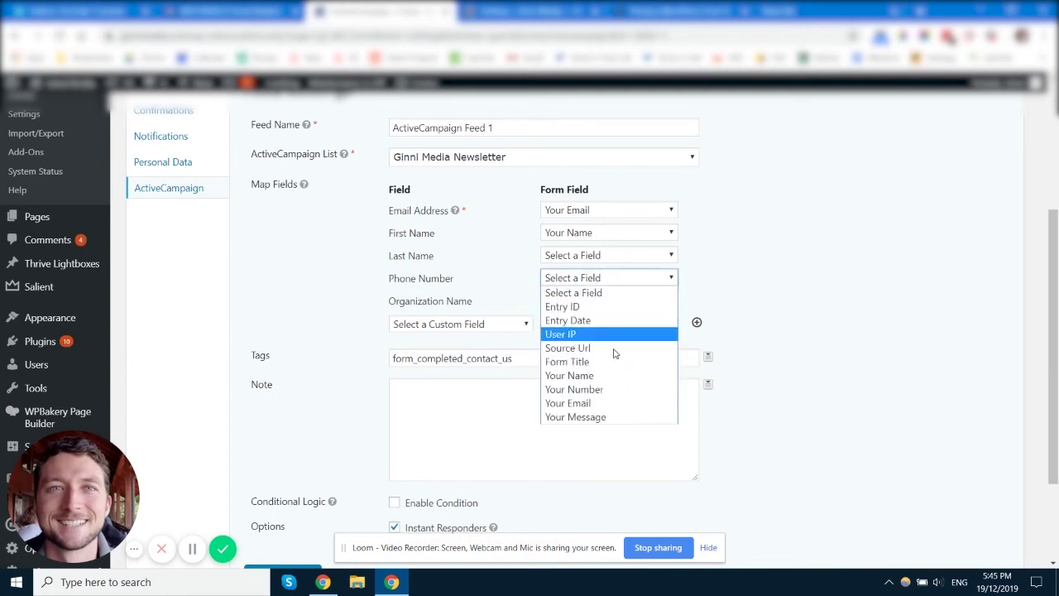
pyautogui.click(579, 389)
pyautogui.click(742, 250)
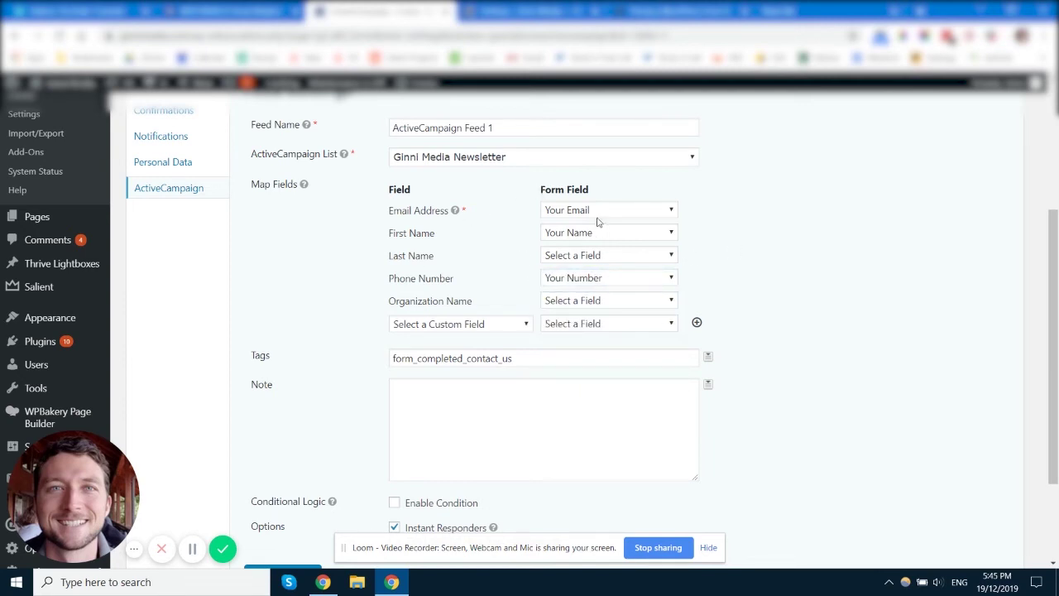
pyautogui.scroll(-1, 416, 258)
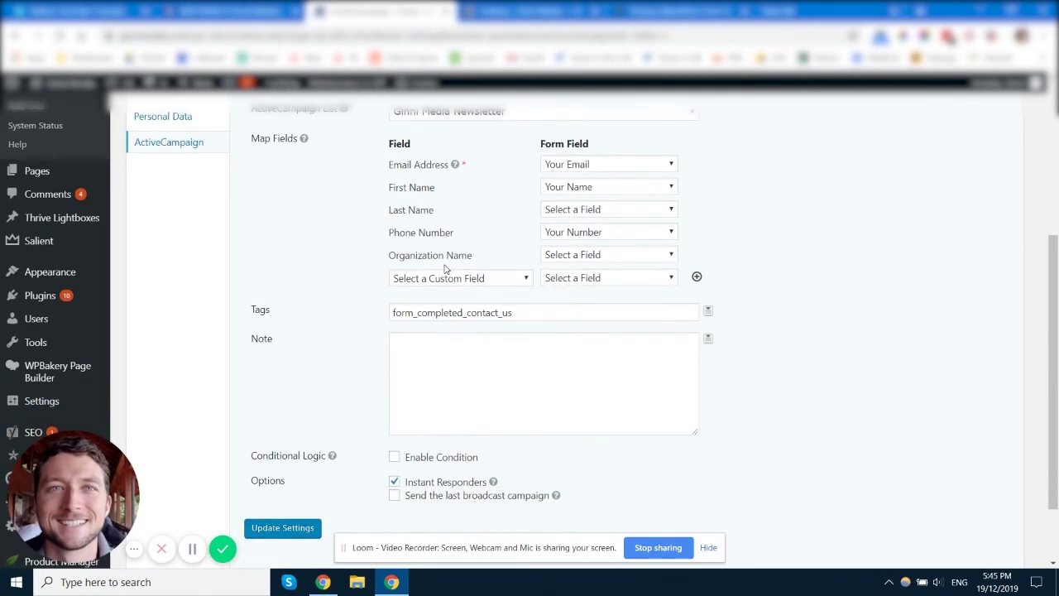
pyautogui.click(467, 279)
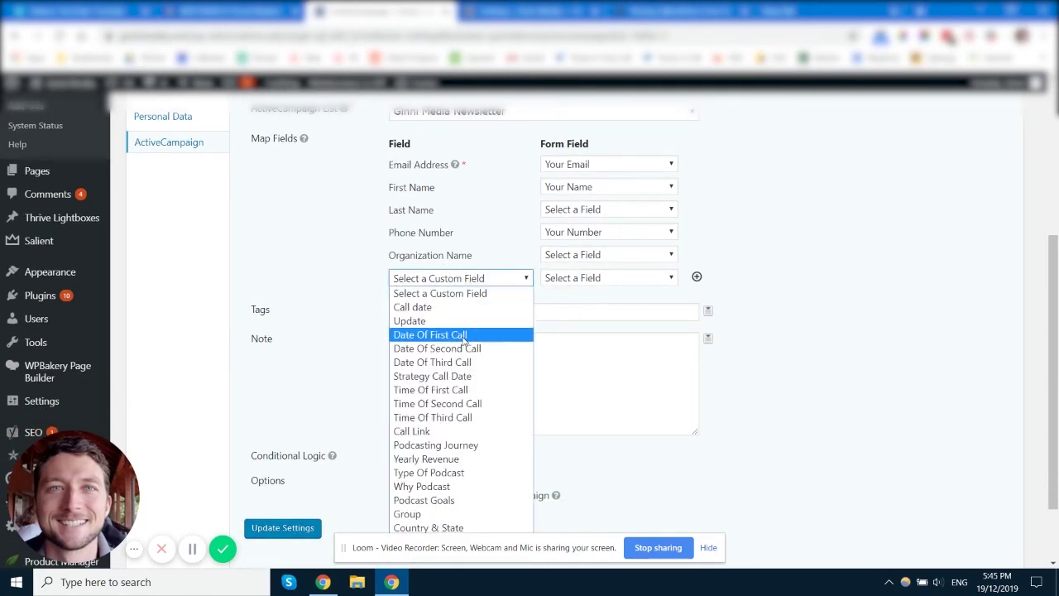
pyautogui.scroll(-1, 304, 300)
pyautogui.scroll(-2, 304, 300)
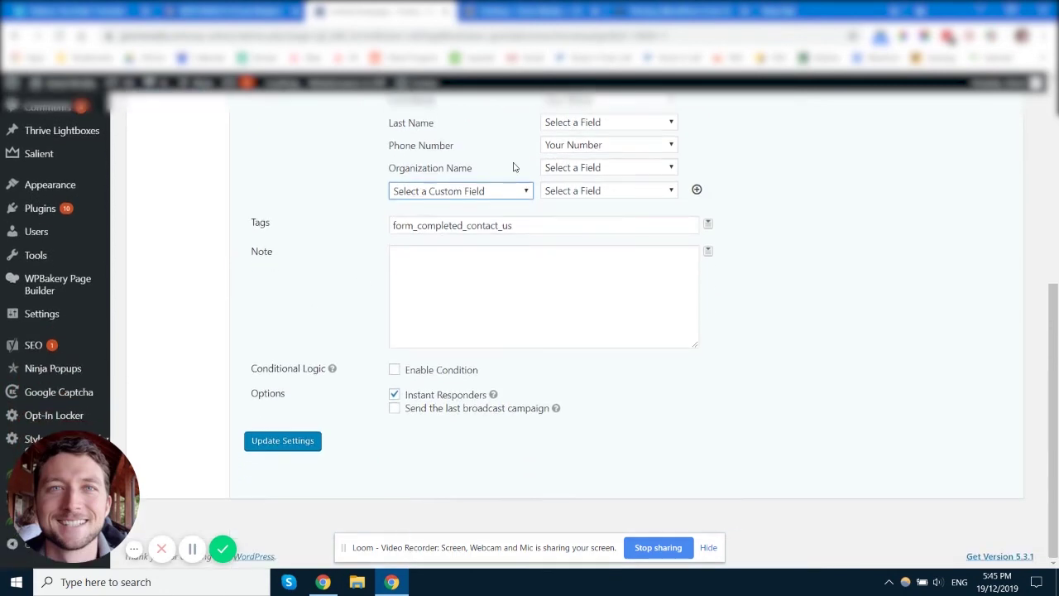
pyautogui.click(466, 191)
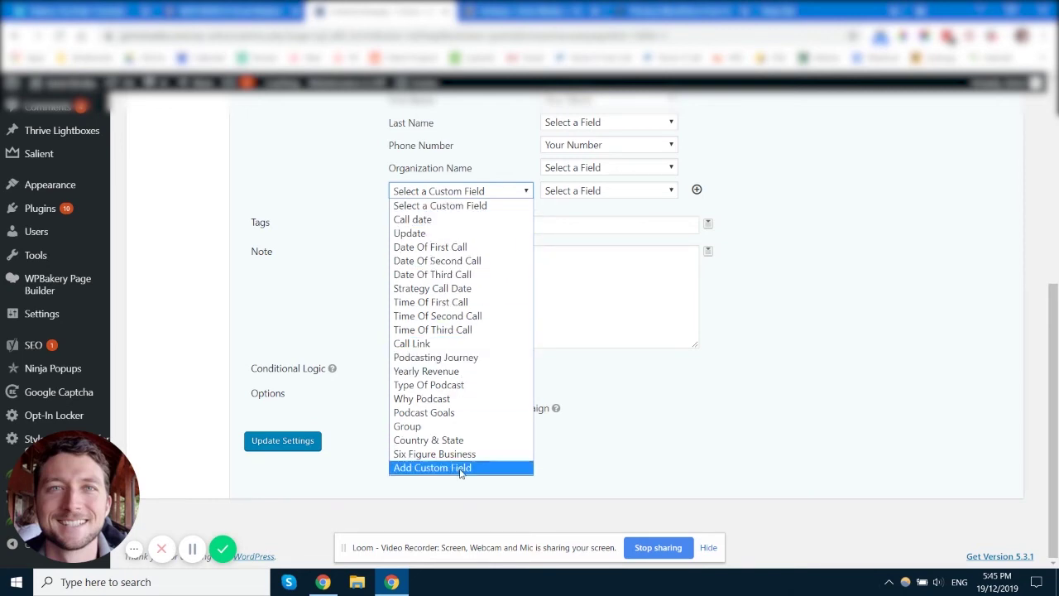
pyautogui.click(349, 212)
pyautogui.click(479, 191)
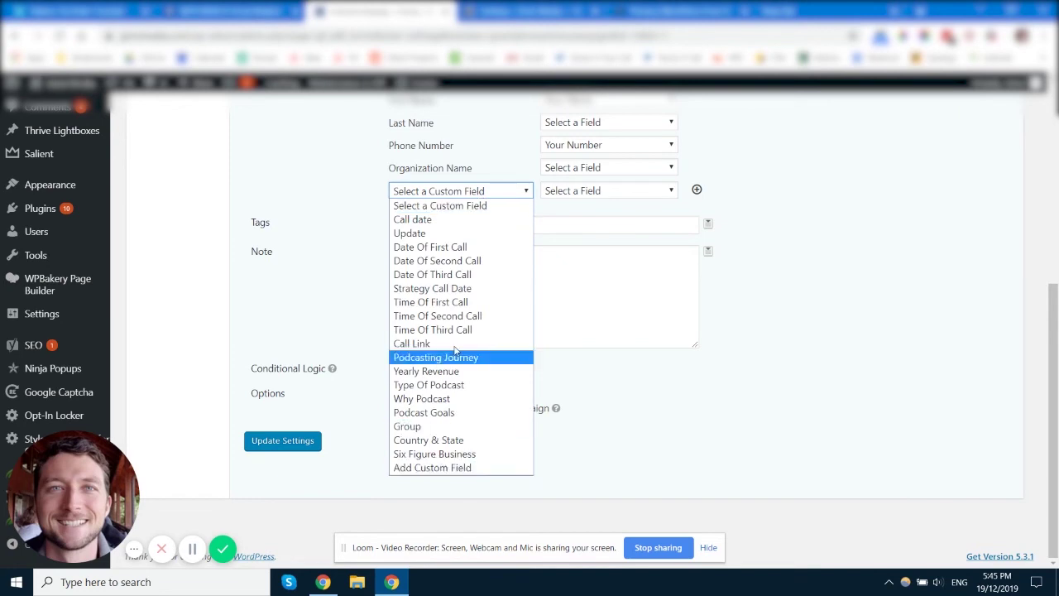
pyautogui.click(331, 198)
pyautogui.scroll(2, 389, 279)
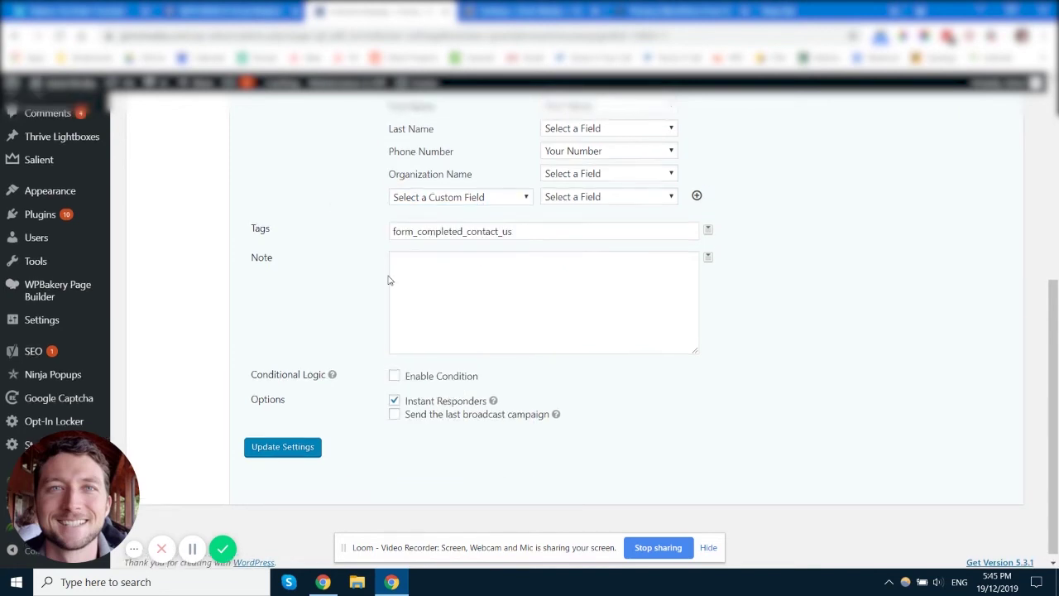
pyautogui.click(593, 316)
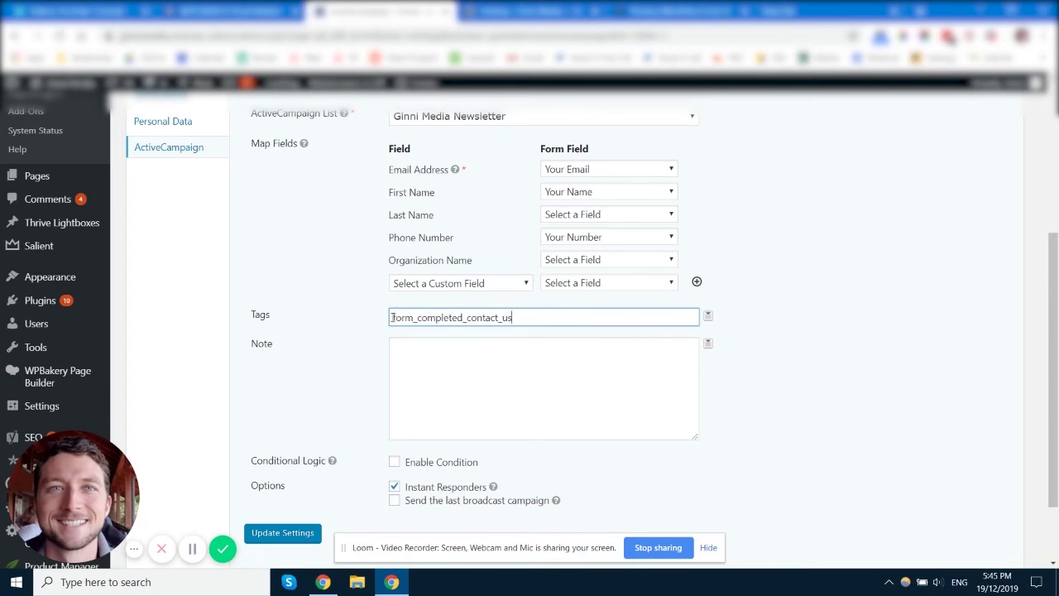
# - Review the form_completed_contact_us tag and the list of form fields usable as tags
pyautogui.moveTo(395, 317); pyautogui.dragTo(546, 314)
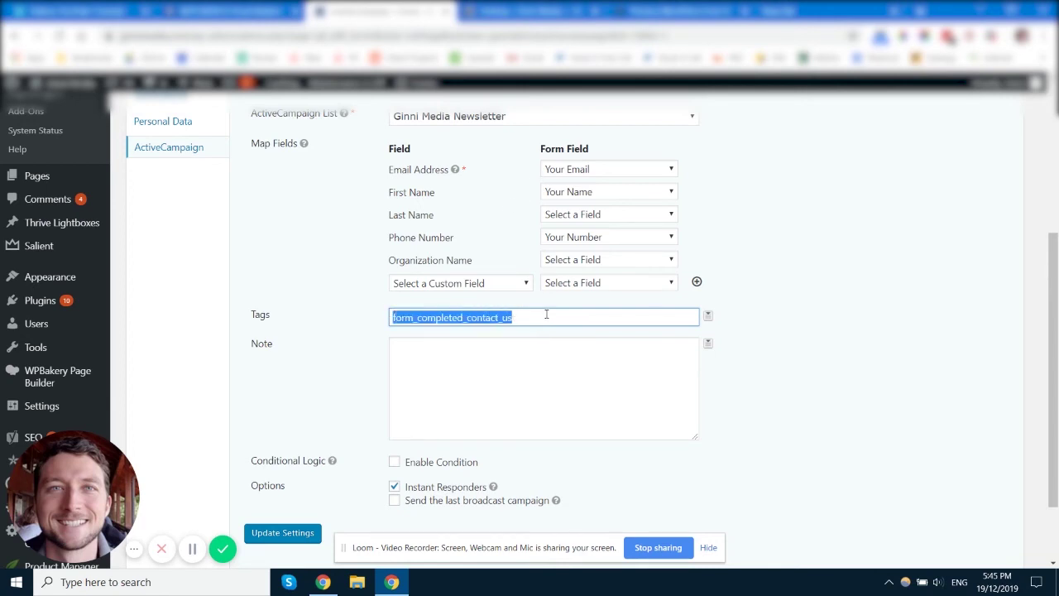
pyautogui.click(466, 319)
pyautogui.moveTo(527, 315); pyautogui.dragTo(469, 320)
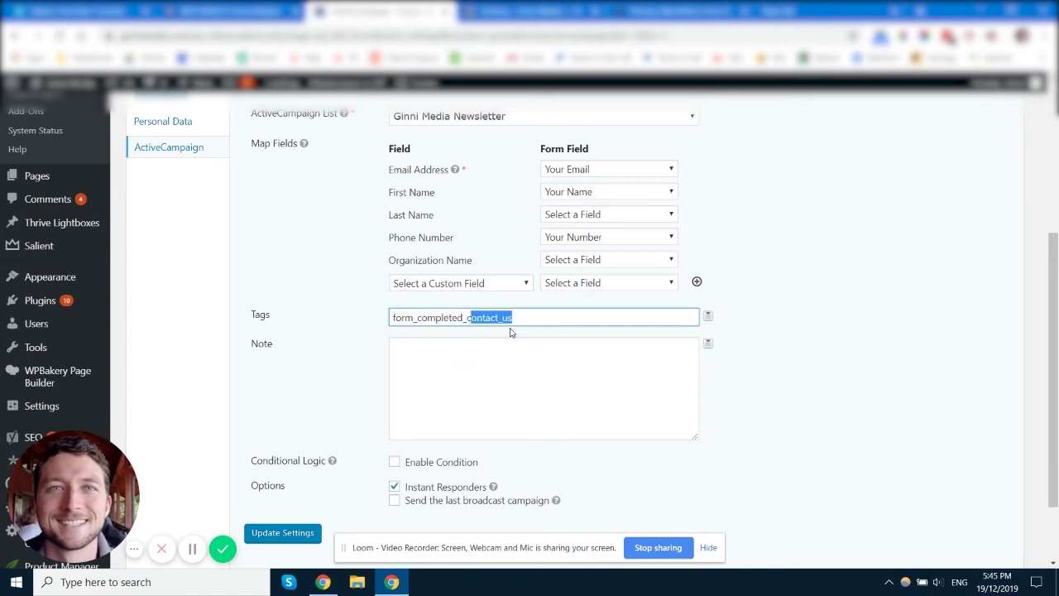
pyautogui.click(547, 325)
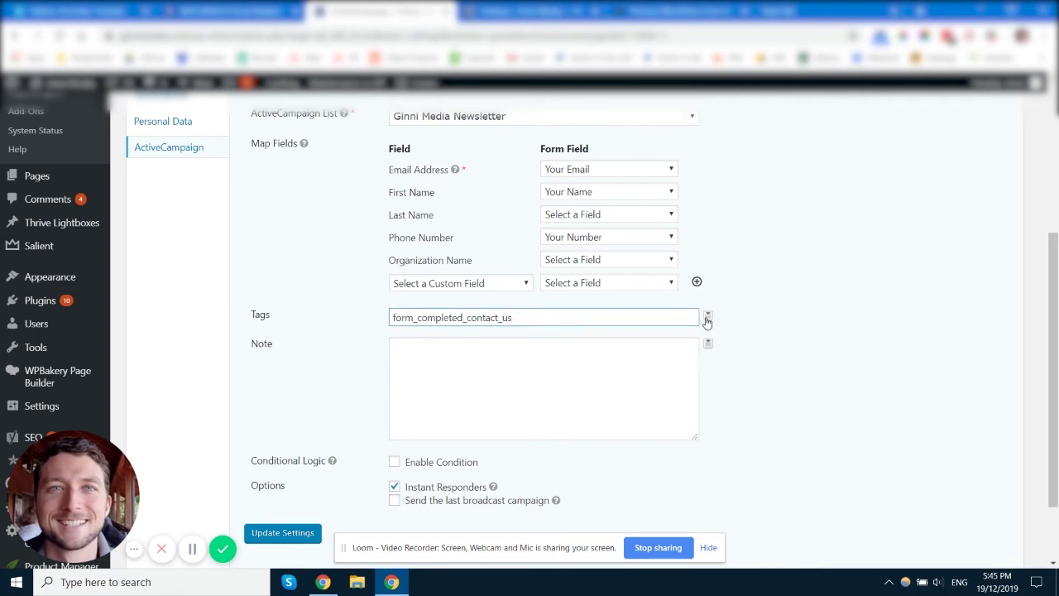
pyautogui.click(707, 318)
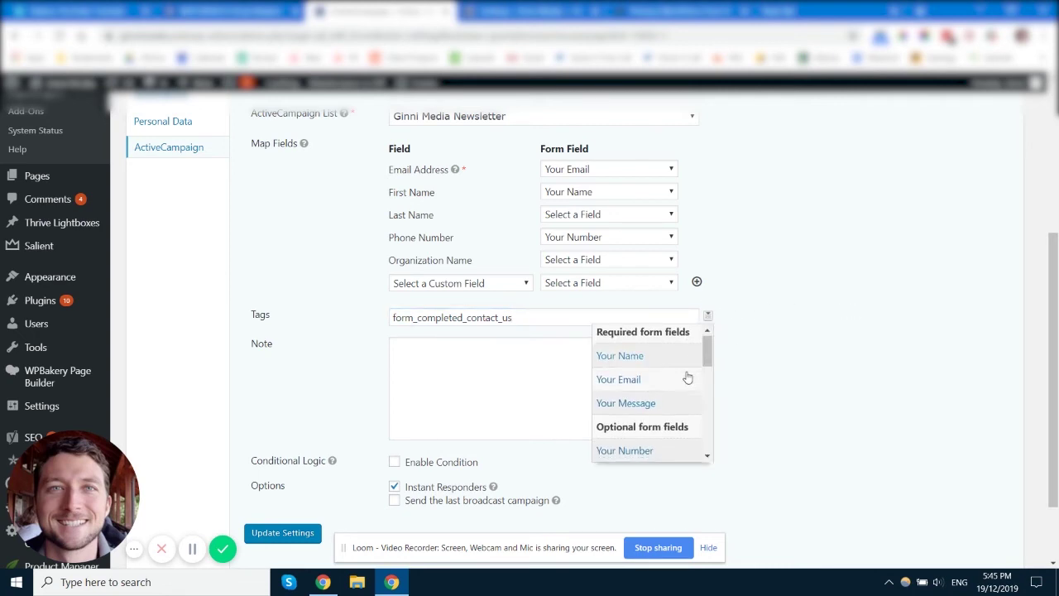
pyautogui.scroll(-5, 686, 372)
pyautogui.scroll(1, 684, 388)
pyautogui.scroll(3, 685, 388)
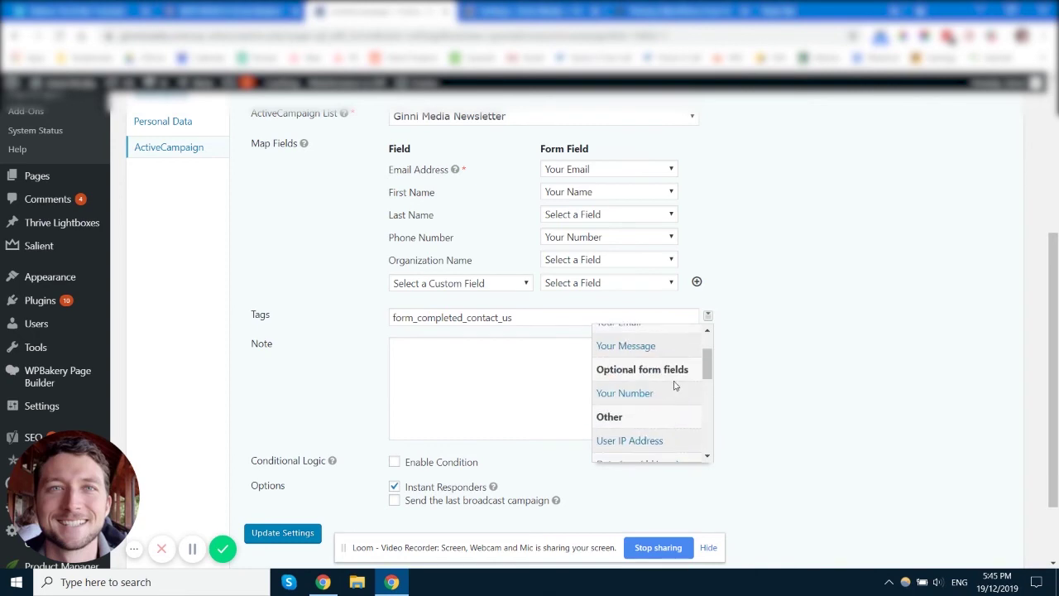
pyautogui.scroll(-3, 646, 394)
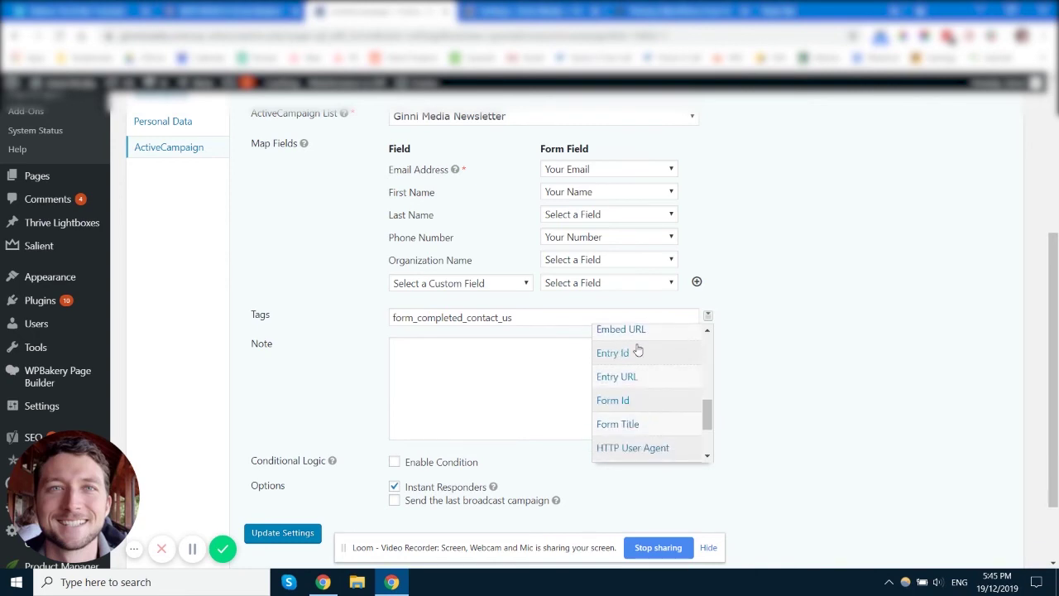
pyautogui.scroll(-1, 667, 422)
pyautogui.scroll(-2, 668, 416)
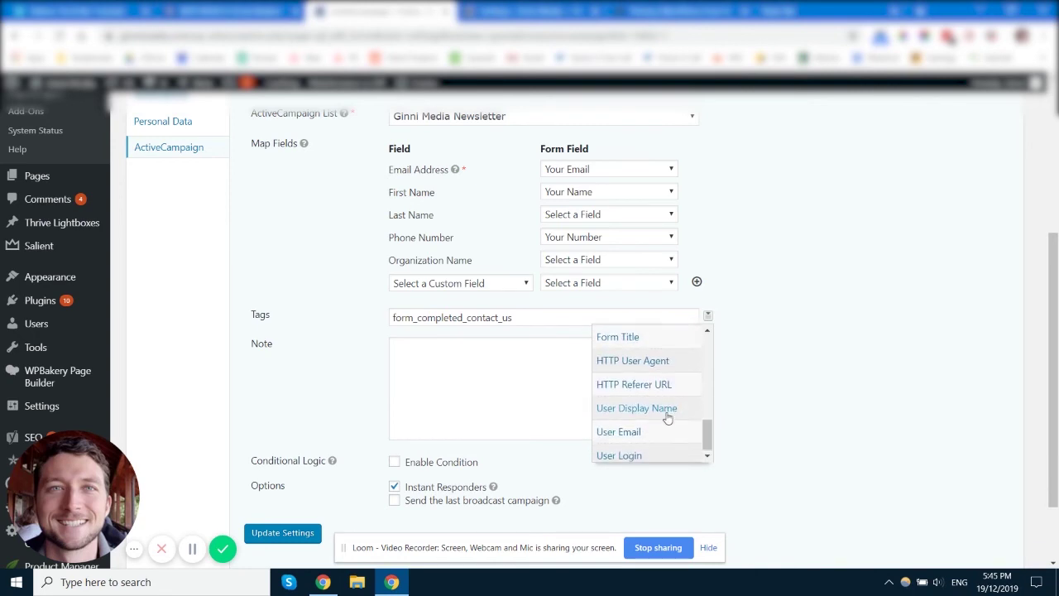
pyautogui.scroll(6, 669, 413)
# - Review the empty Note field and the broadcast help information
pyautogui.click(475, 371)
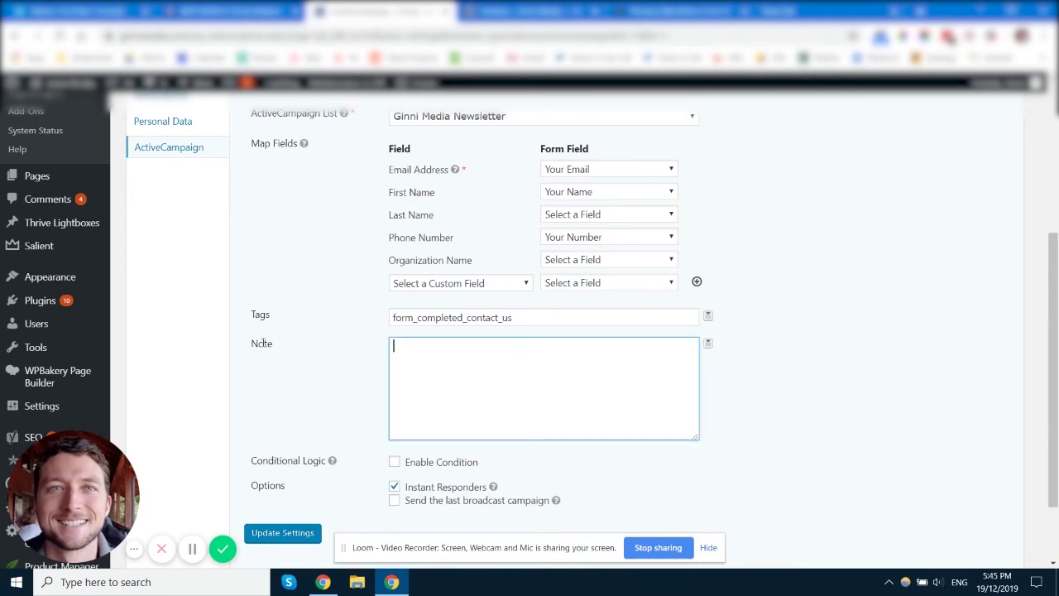
pyautogui.moveTo(251, 342); pyautogui.dragTo(339, 354)
pyautogui.click(493, 351)
pyautogui.moveTo(271, 346); pyautogui.dragTo(251, 344)
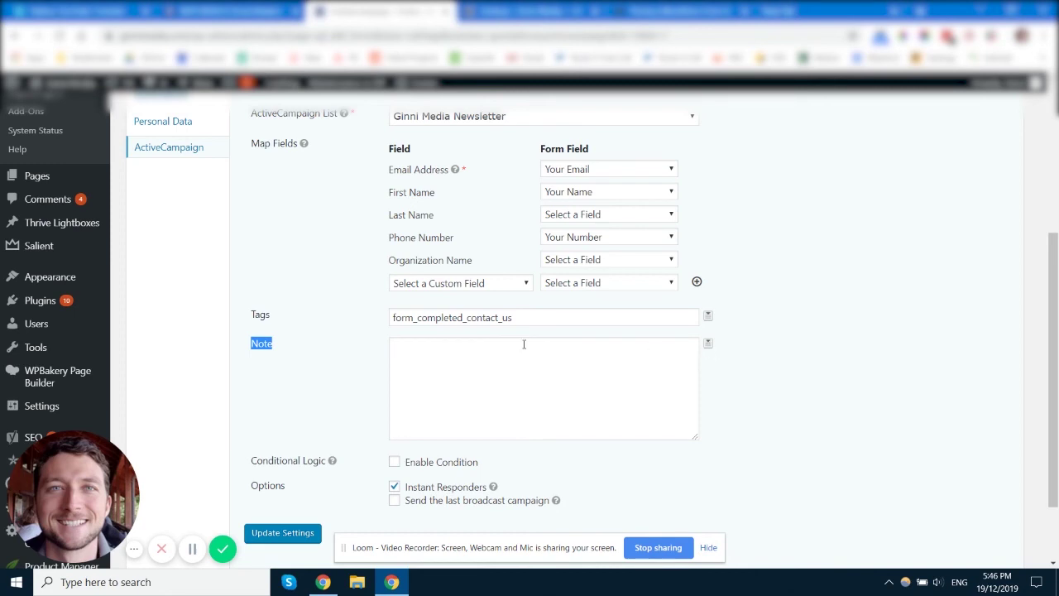
pyautogui.click(337, 329)
pyautogui.scroll(1, 352, 233)
pyautogui.scroll(-2, 389, 282)
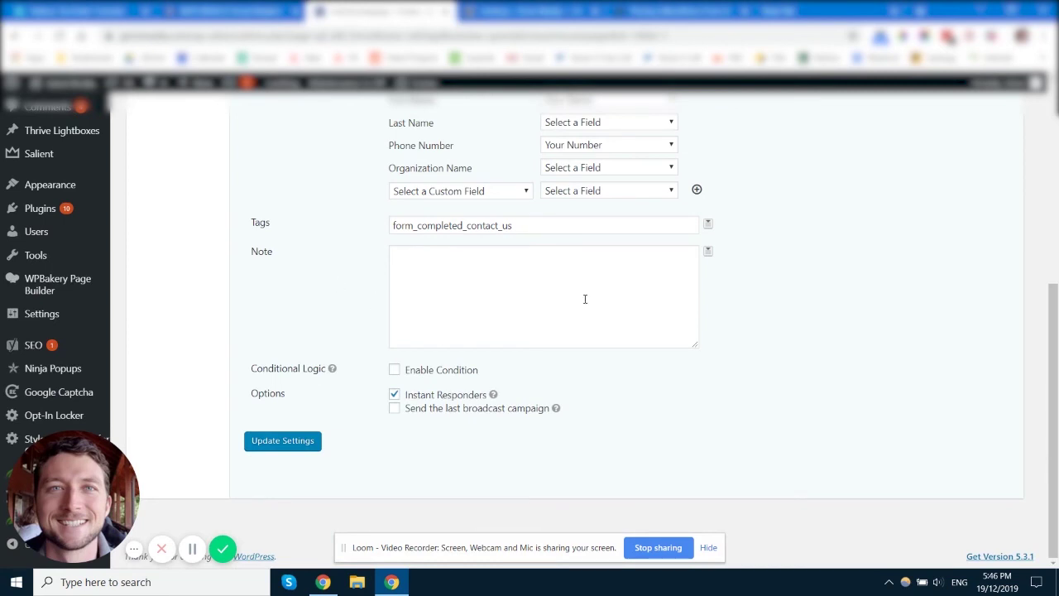
pyautogui.click(410, 264)
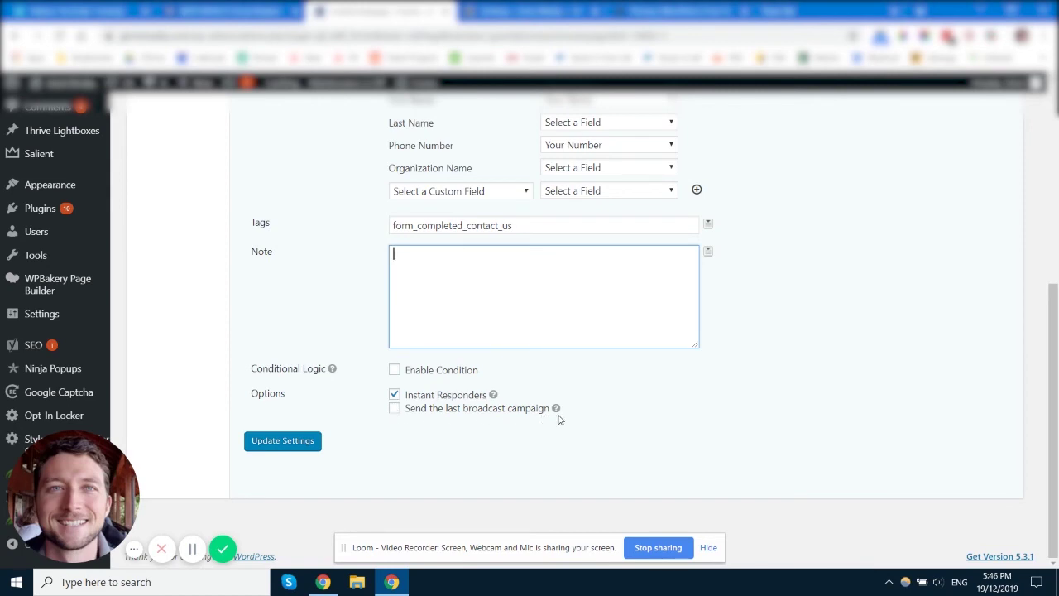
pyautogui.moveTo(557, 412)
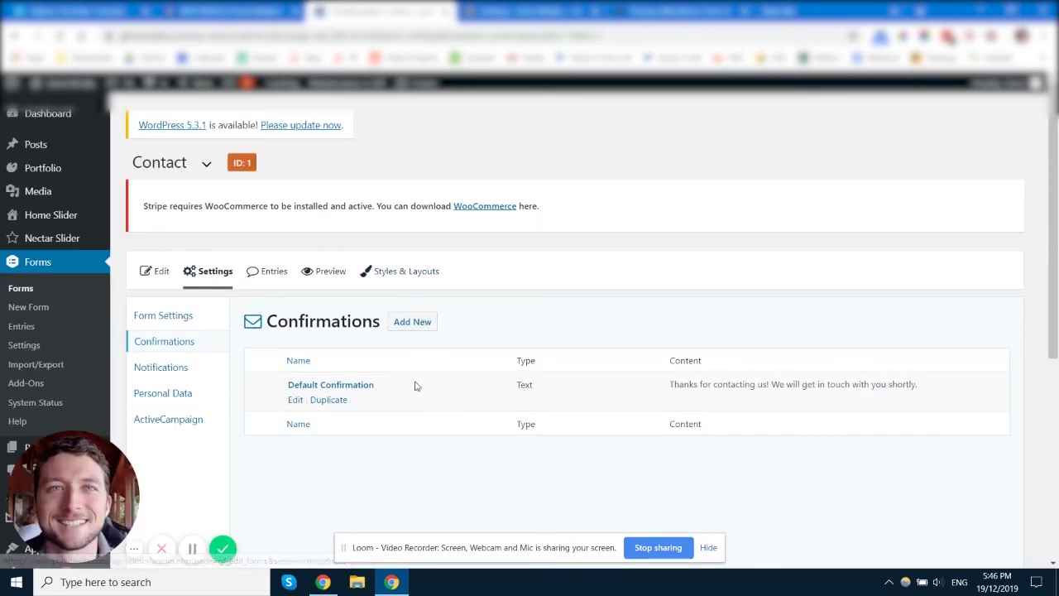
# - Review the Default Confirmation's thank-you message and its merge tags, then go to the form's Notifications
pyautogui.scroll(-1, 416, 383)
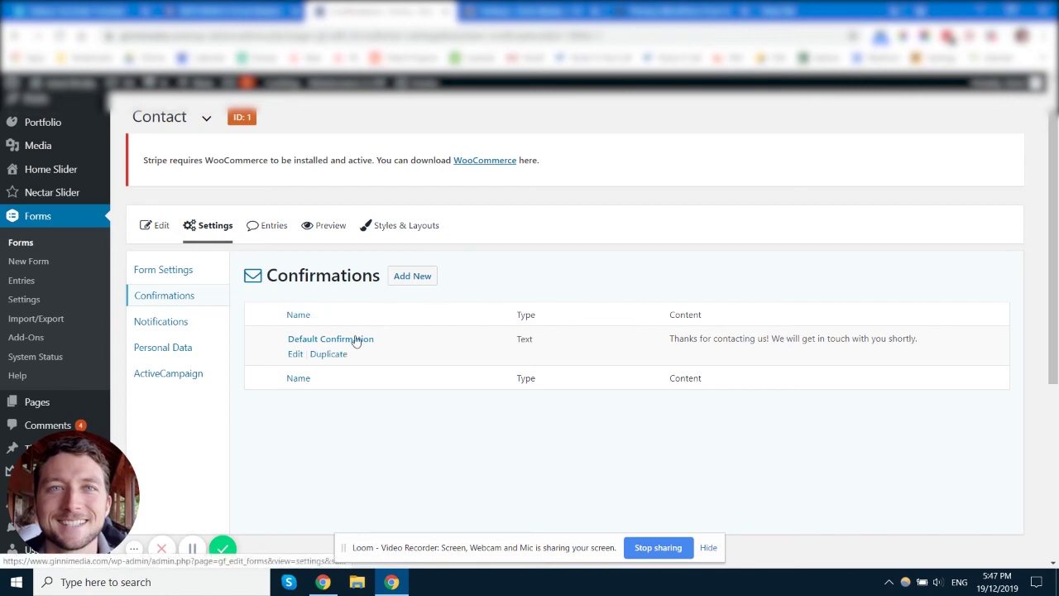
pyautogui.click(296, 353)
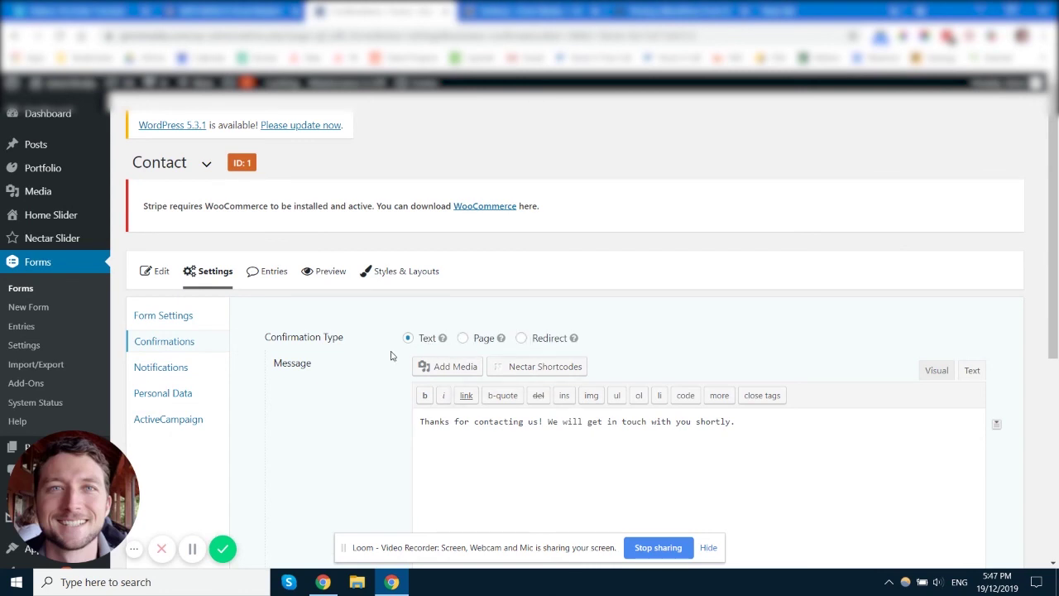
pyautogui.scroll(-1, 376, 358)
pyautogui.scroll(-2, 375, 358)
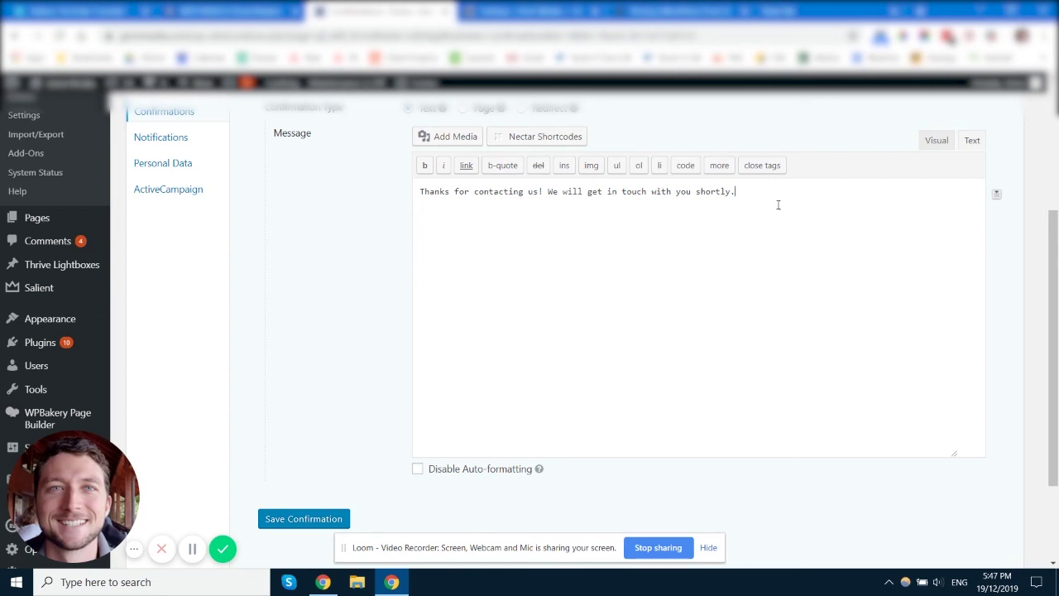
pyautogui.click(995, 197)
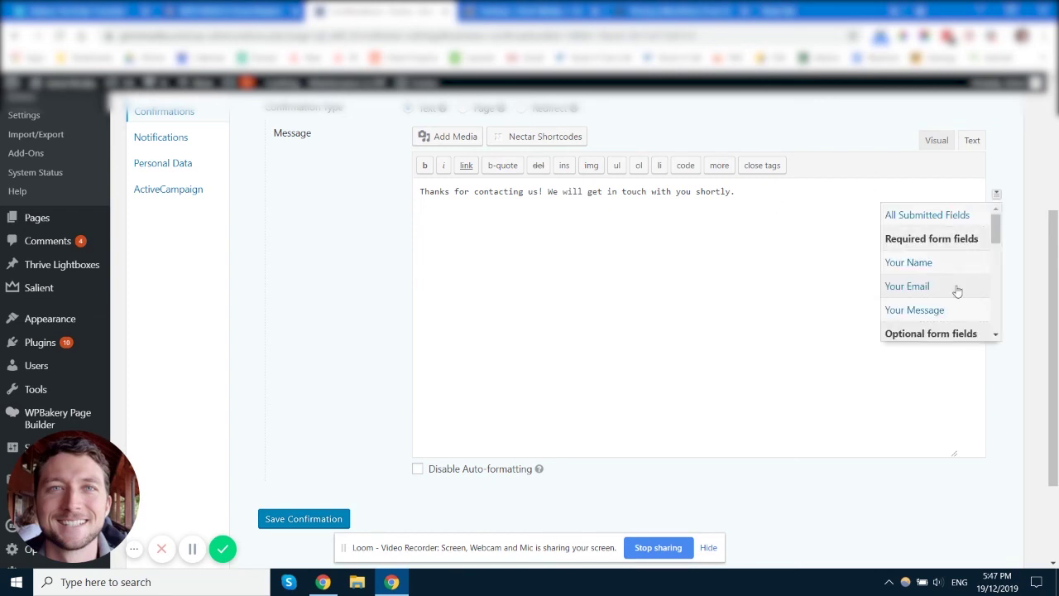
pyautogui.scroll(2, 303, 282)
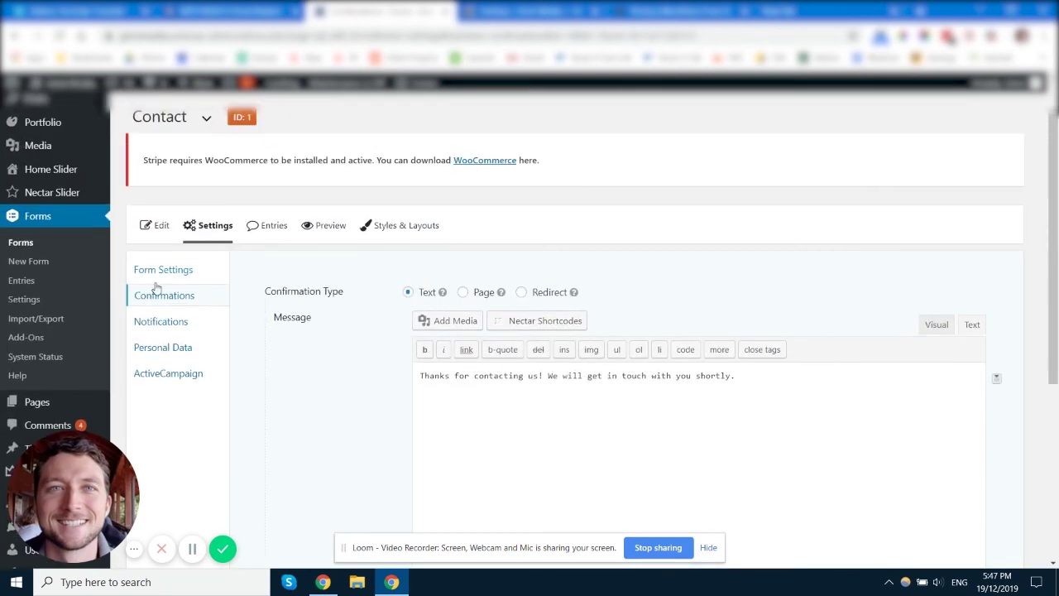
pyautogui.click(169, 324)
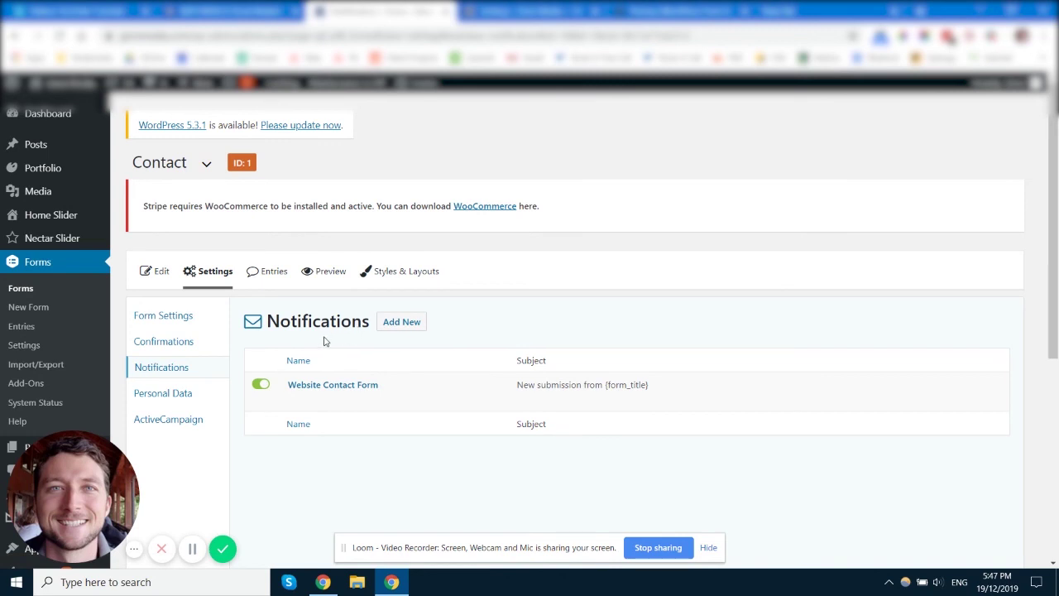
# - Review the Website Contact Form notification's settings and {all_fields} message, then switch to ActiveCampaign's Campaigns list
pyautogui.scroll(-2, 324, 341)
pyautogui.moveTo(295, 307)
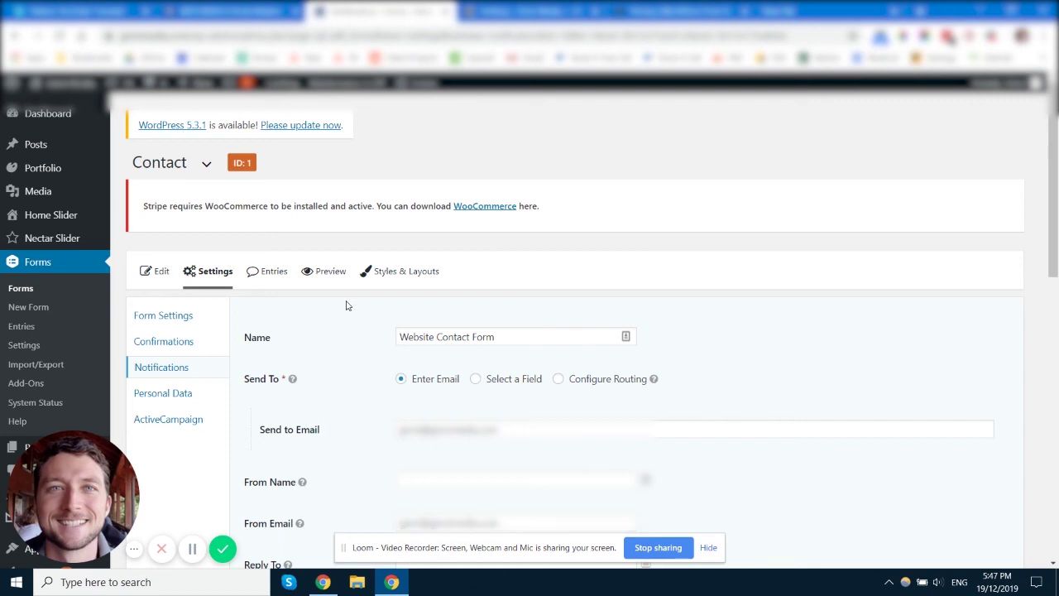
pyautogui.scroll(-15, 331, 298)
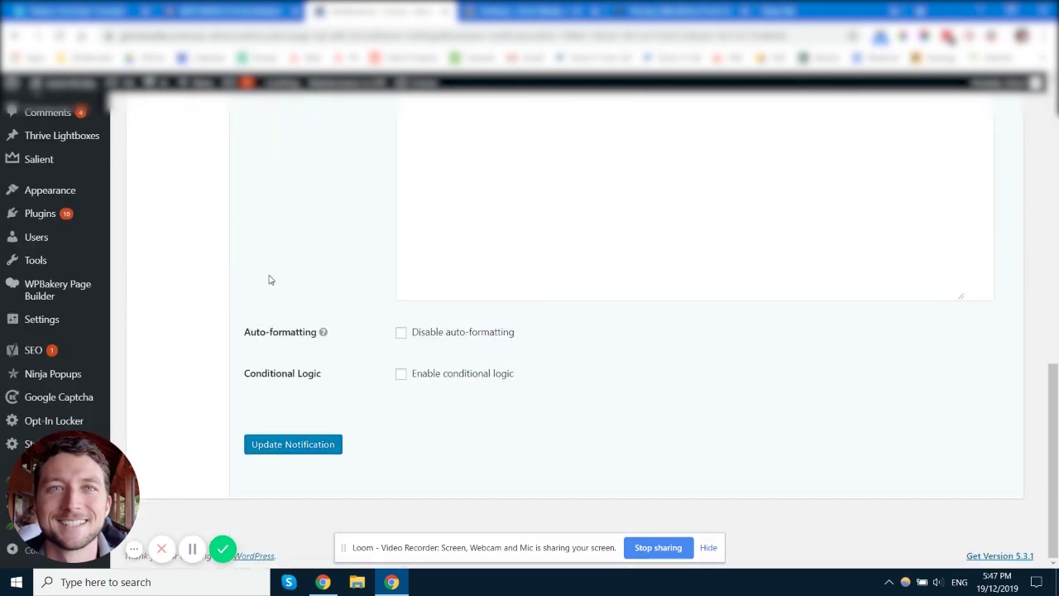
pyautogui.scroll(2, 244, 279)
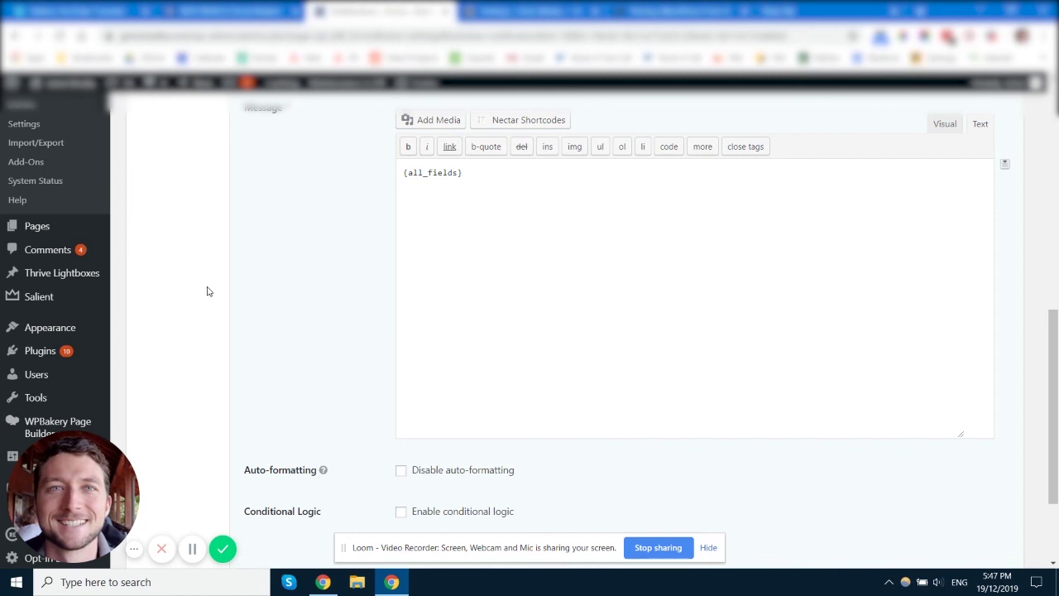
pyautogui.scroll(-2, 357, 239)
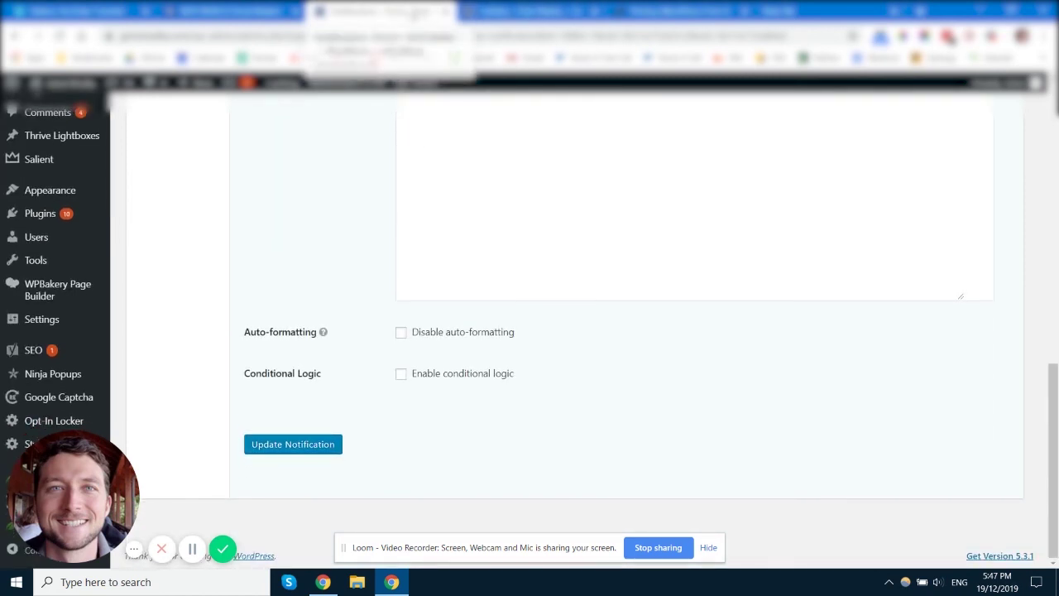
pyautogui.click(232, 11)
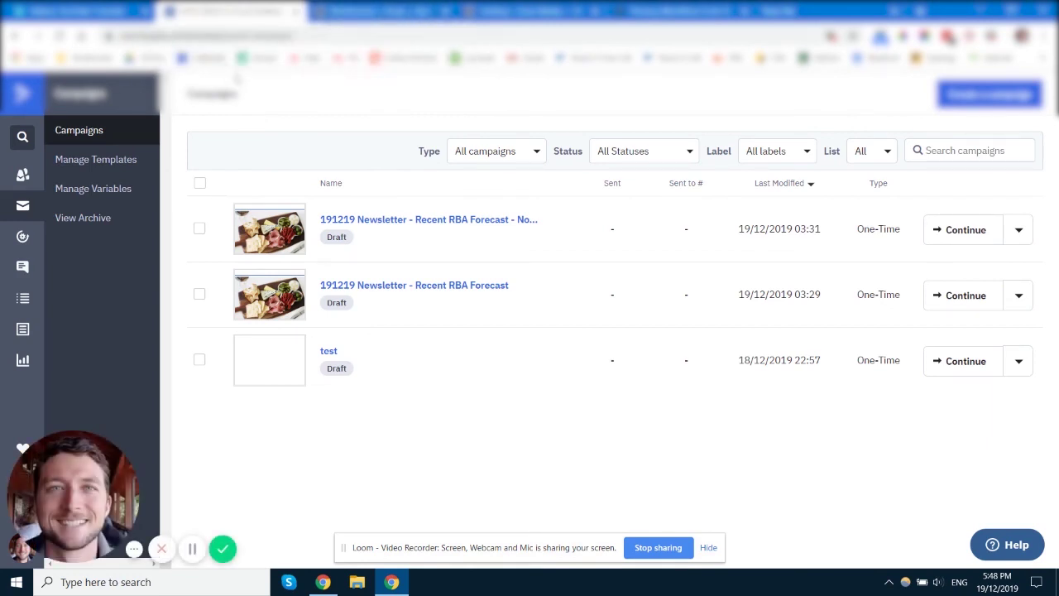
# - Compare the ActiveCampaign Campaigns list with the Website Contact Form notification, ending on the notification
pyautogui.click(377, 12)
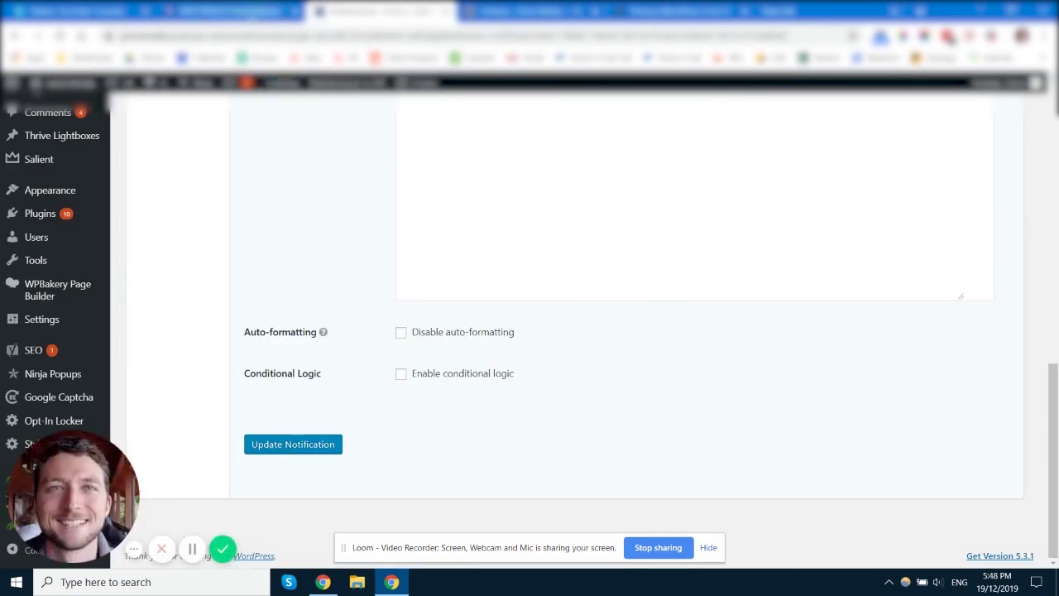
pyautogui.click(252, 14)
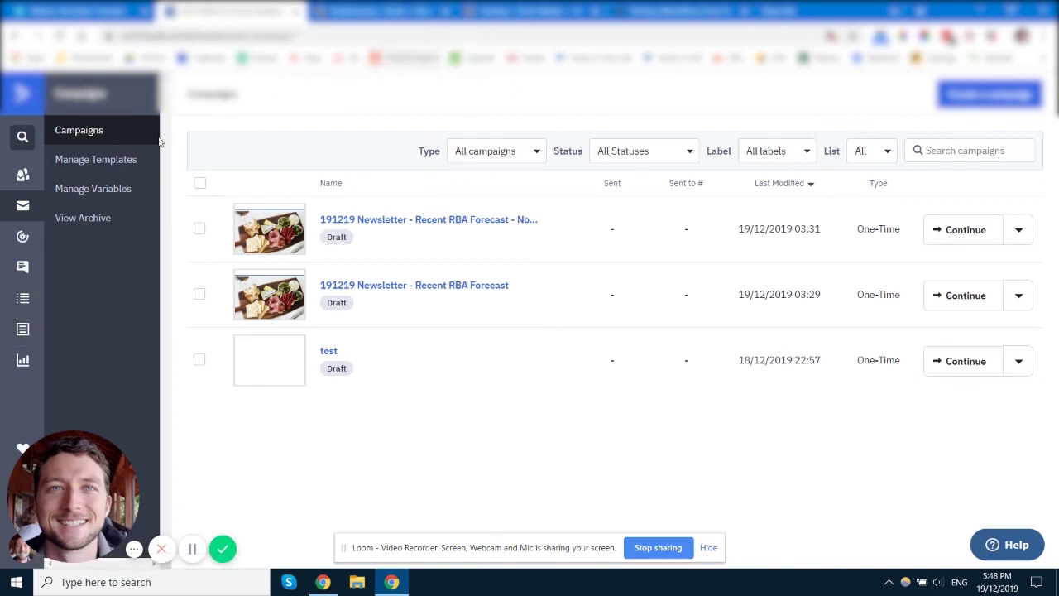
pyautogui.click(364, 13)
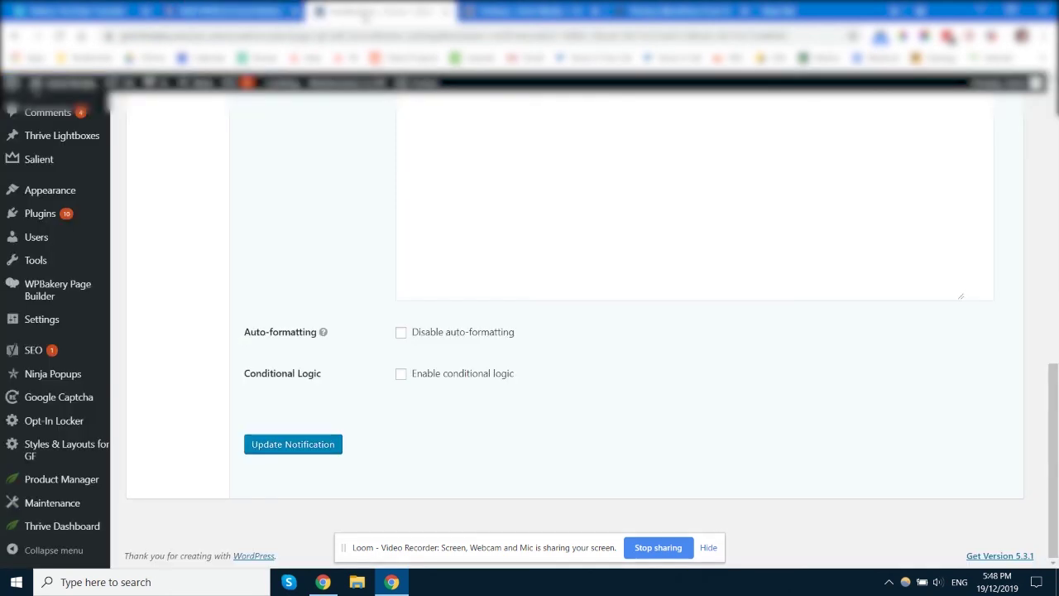